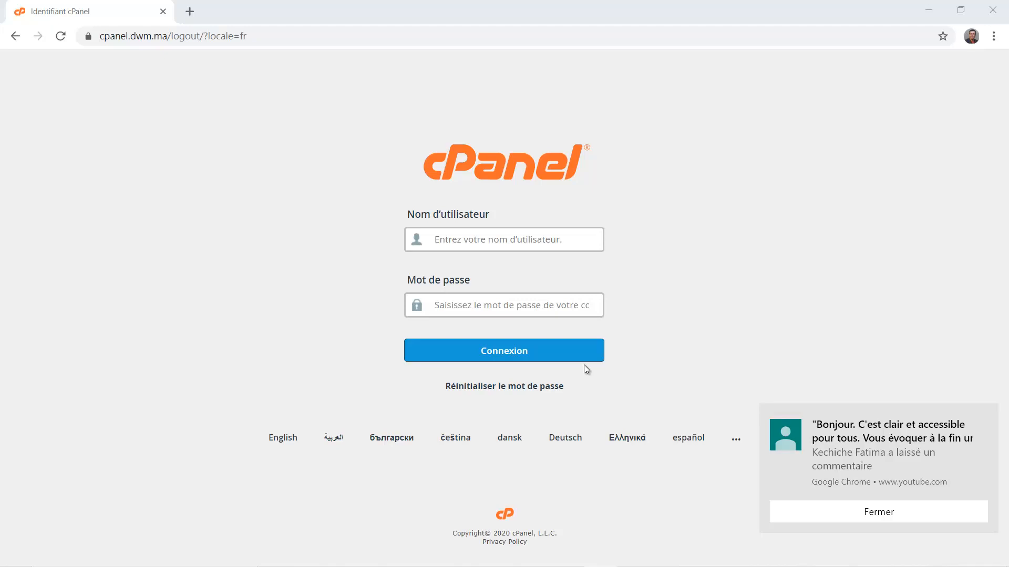
Log in to cPanel with the hosting account's username and password.
click(443, 242)
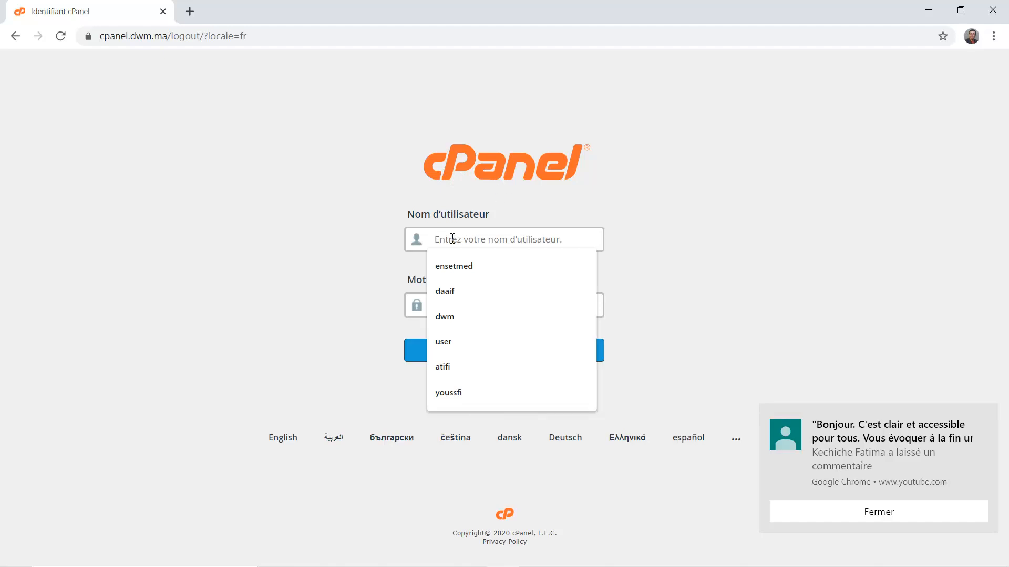
text(daaif)
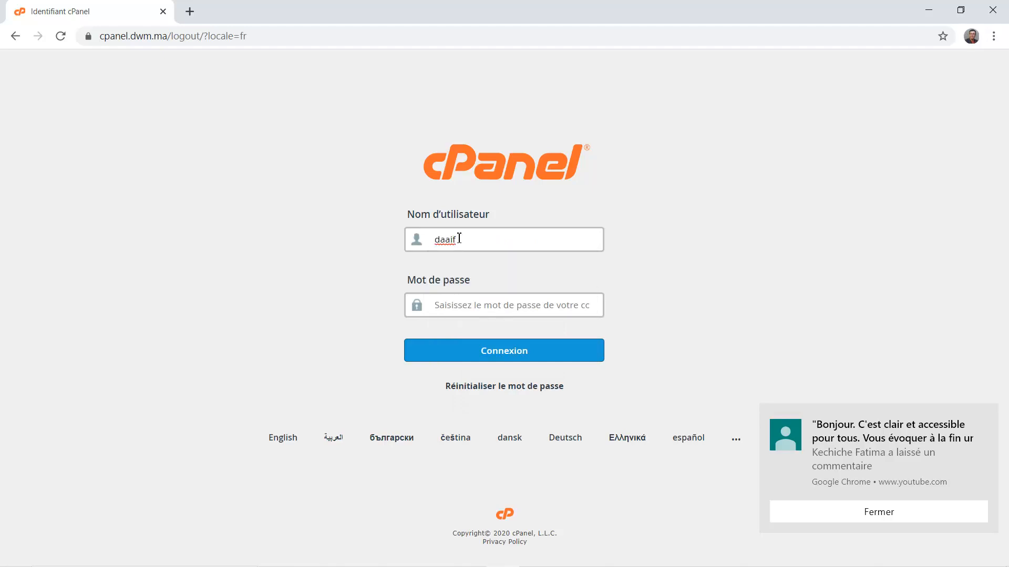
key(Tab)
text(•••••••)
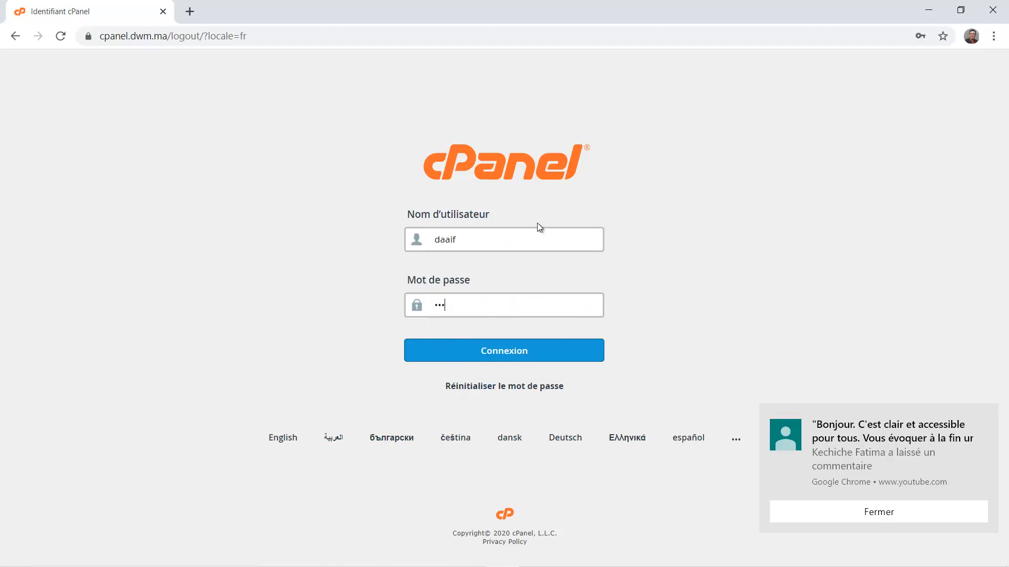
text(•••••)
key(Return)
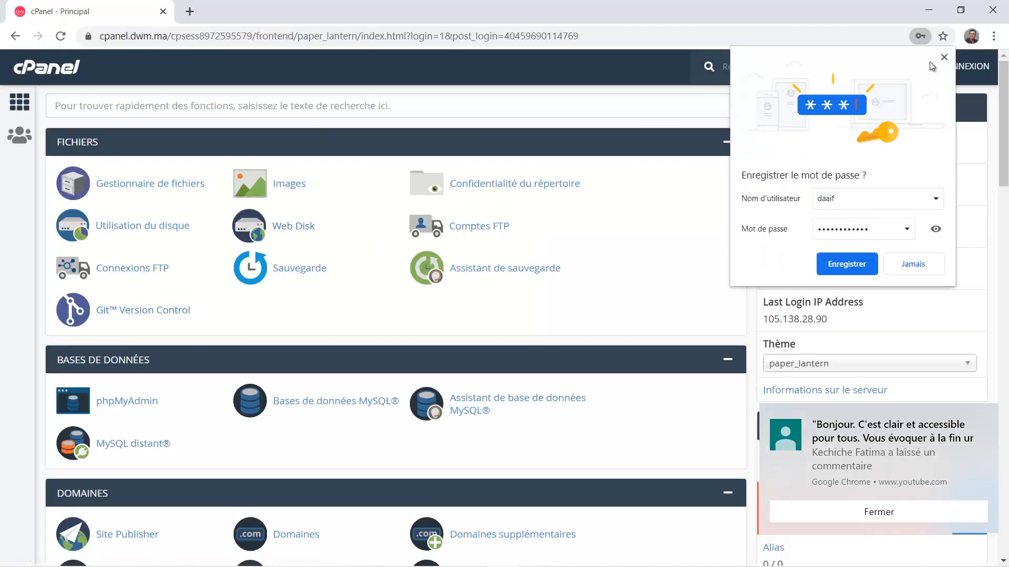
Dismiss Chrome's save-password offer and open Gestionnaire de fichiers from the Fichiers section.
click(944, 57)
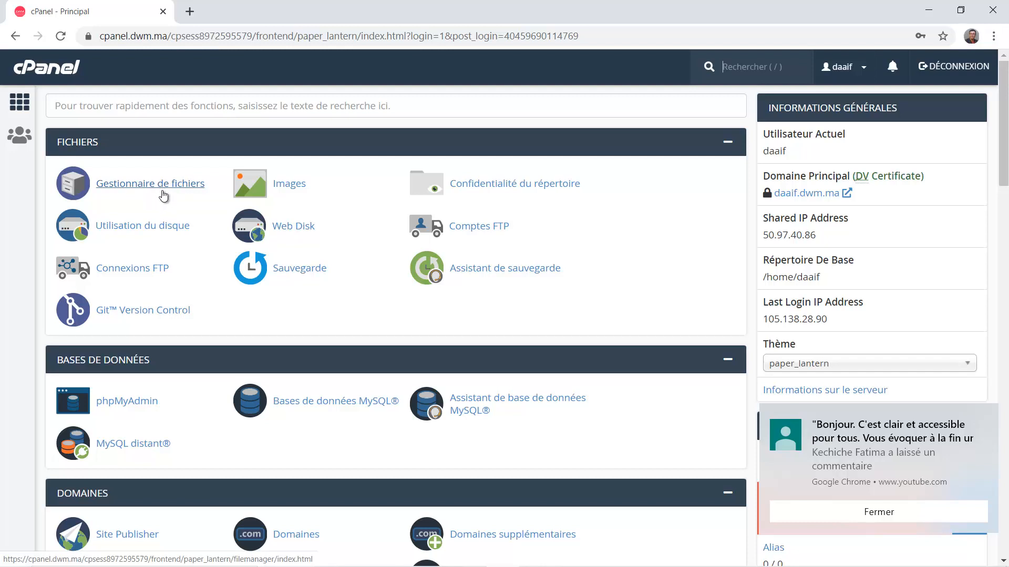
scroll(182, 310, down, 2)
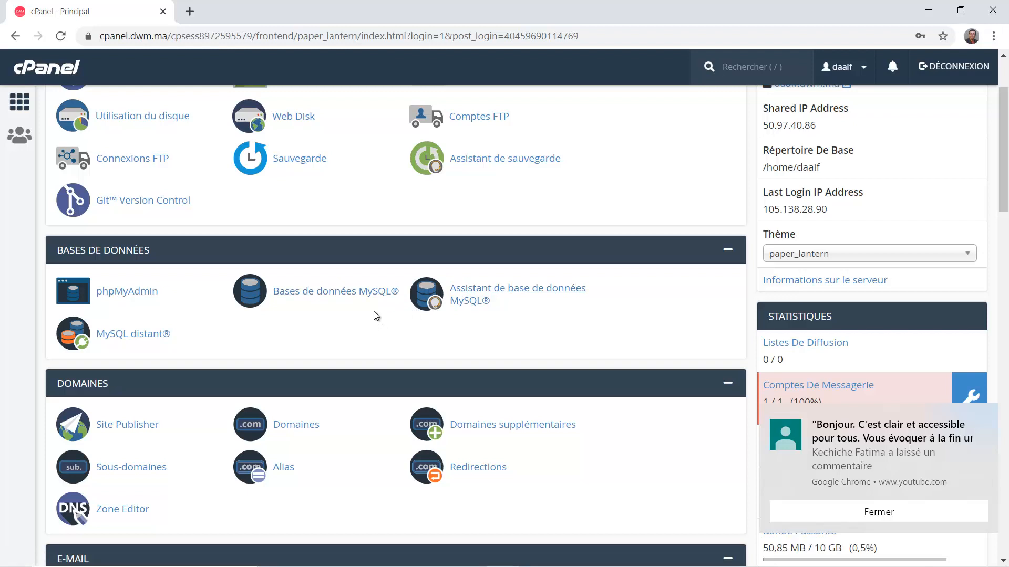
scroll(365, 305, up, 2)
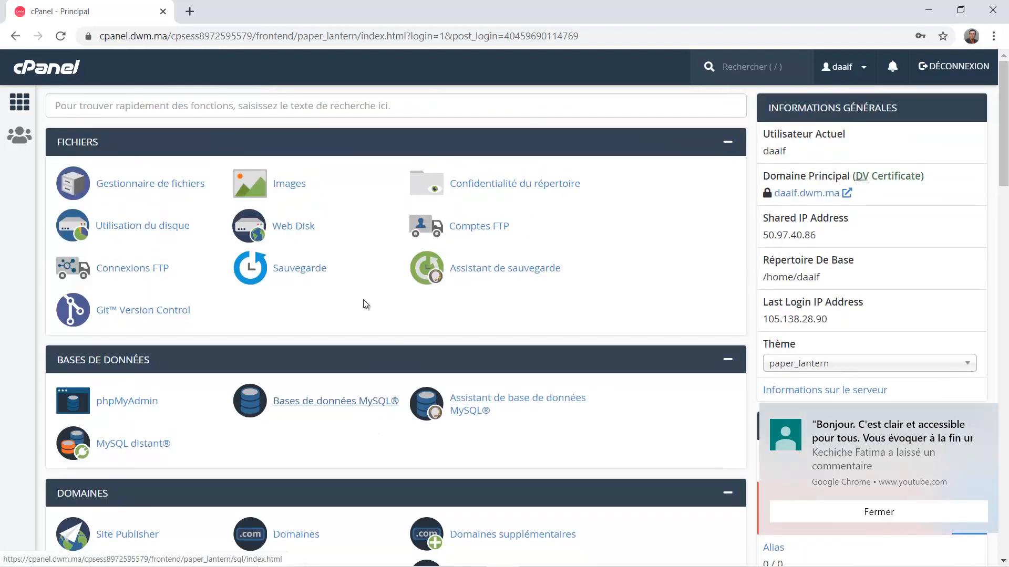
click(185, 194)
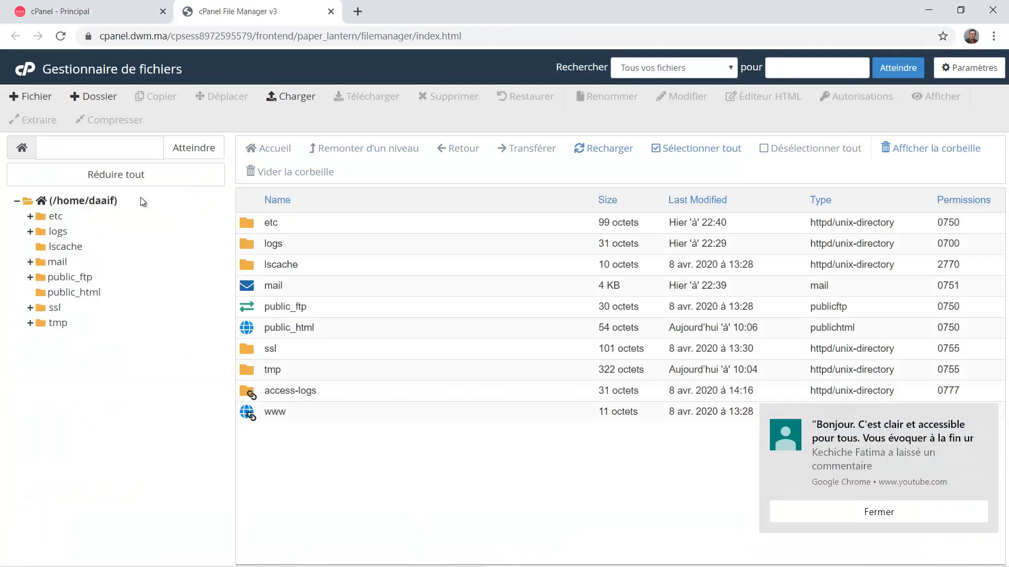
Open the public_html folder from the left tree and confirm it is empty.
click(58, 295)
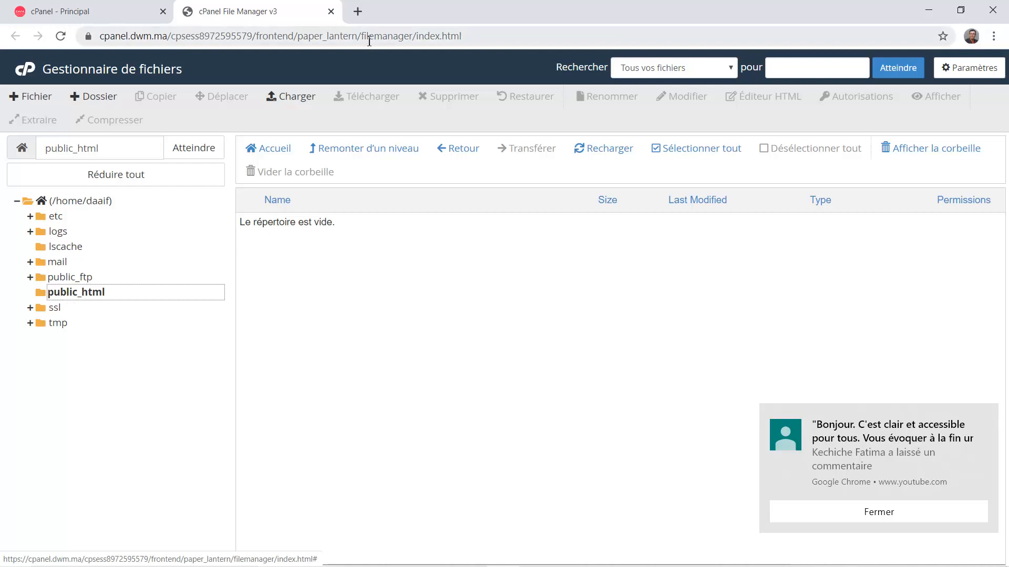
Load daaif.dwm.ma in a new tab, confirm the 404 Not Found page, then return to File Manager.
click(358, 12)
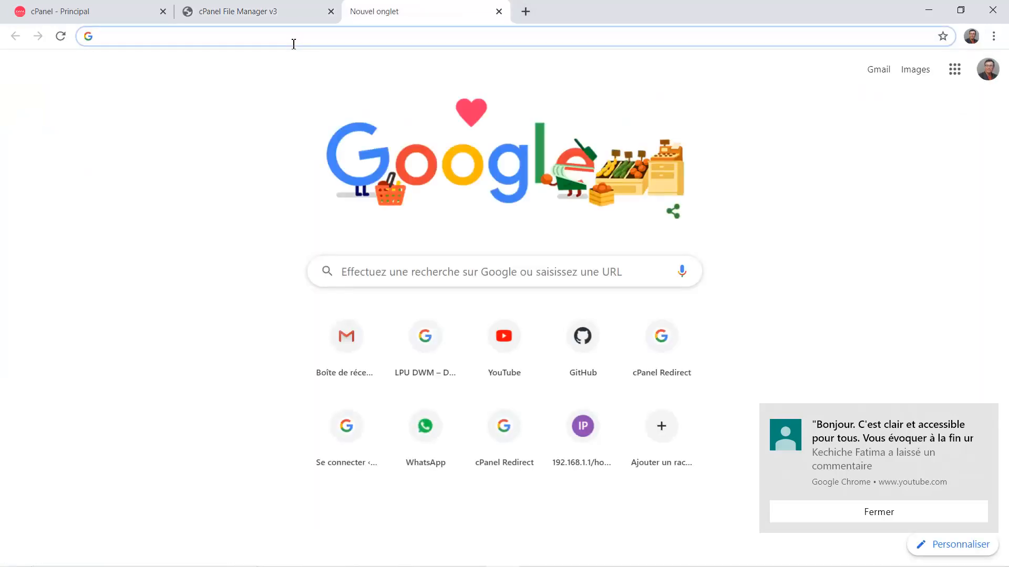
text(daaif.dw)
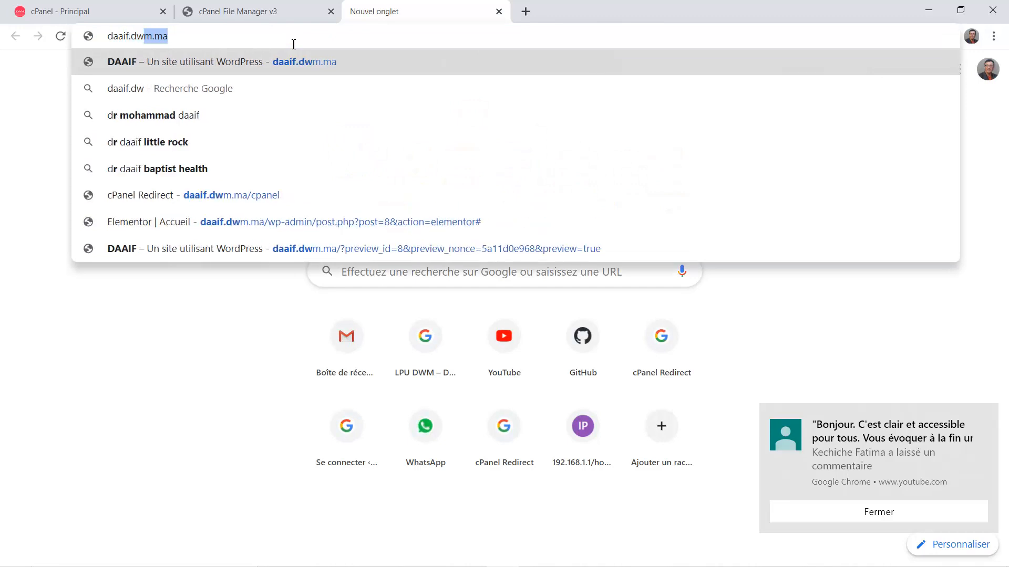
text(m.ma$)
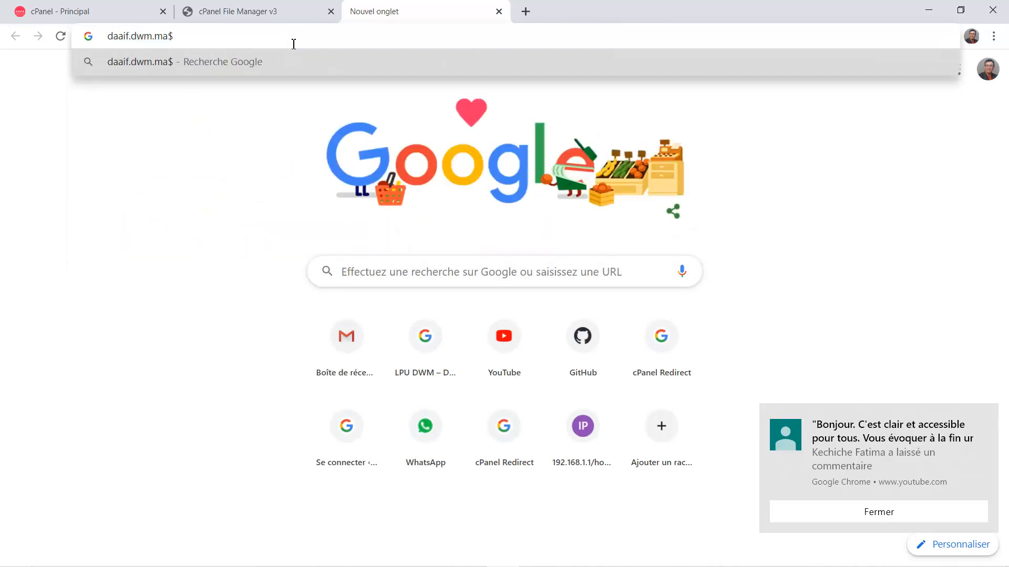
key(BackSpace)
key(Return)
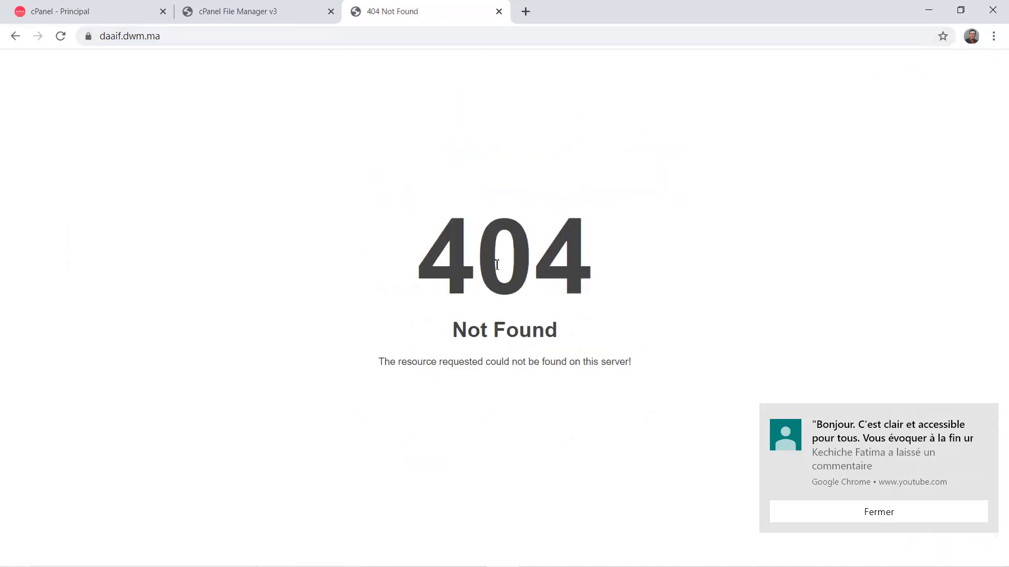
click(241, 21)
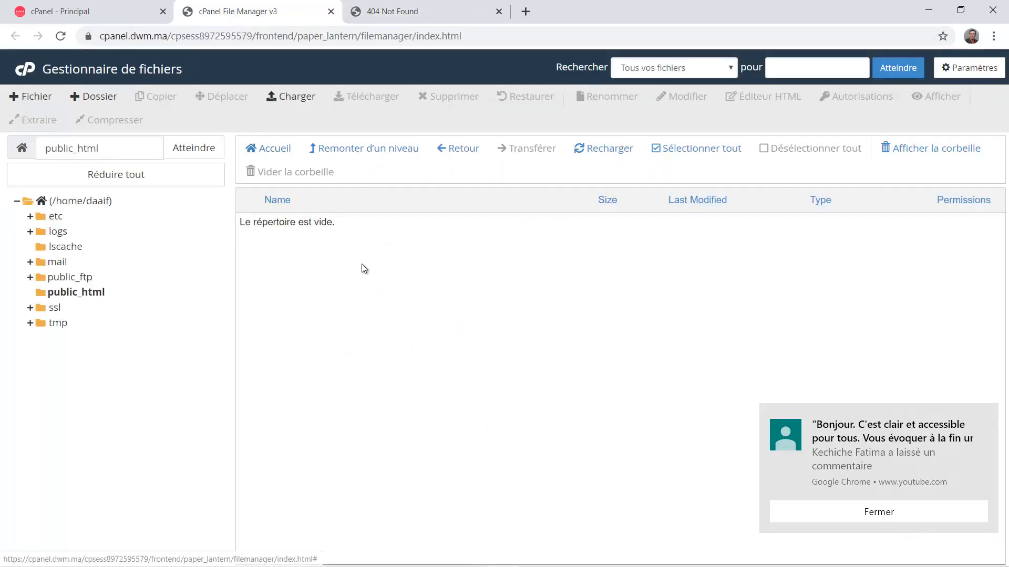
Upload wordpress-5.4.zip from the Téléchargements folder into public_html.
click(285, 98)
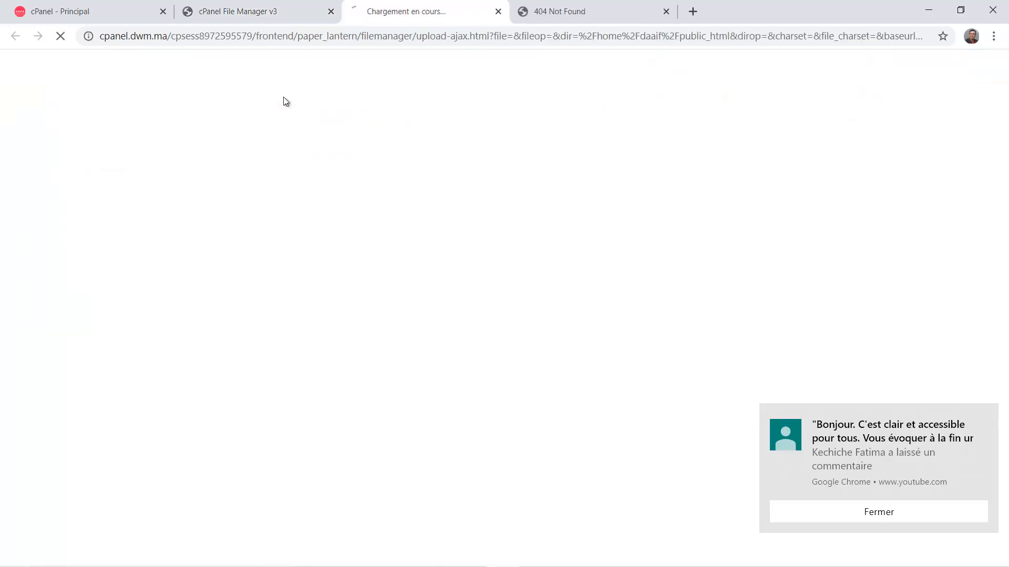
click(496, 298)
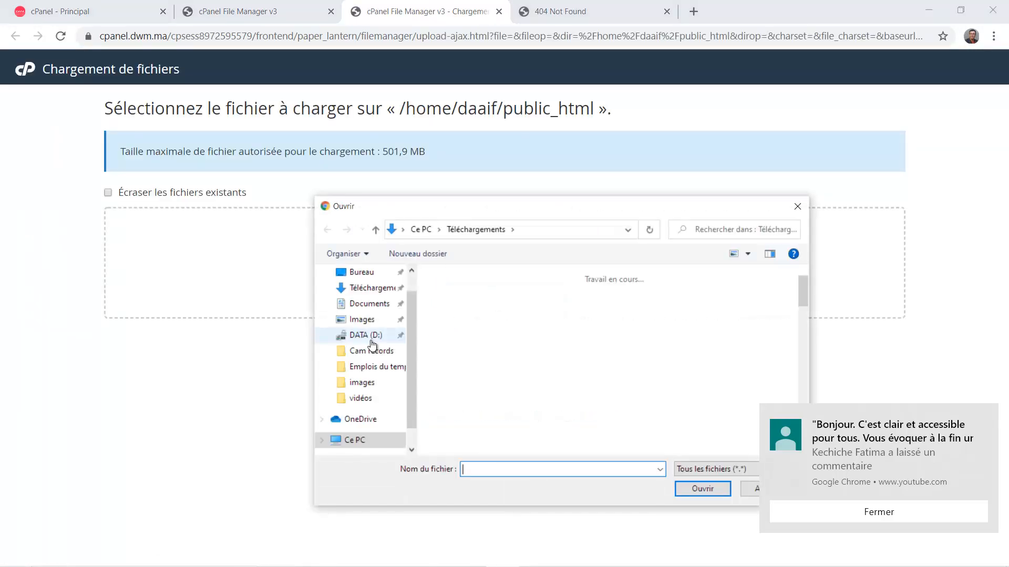
scroll(588, 395, down, 3)
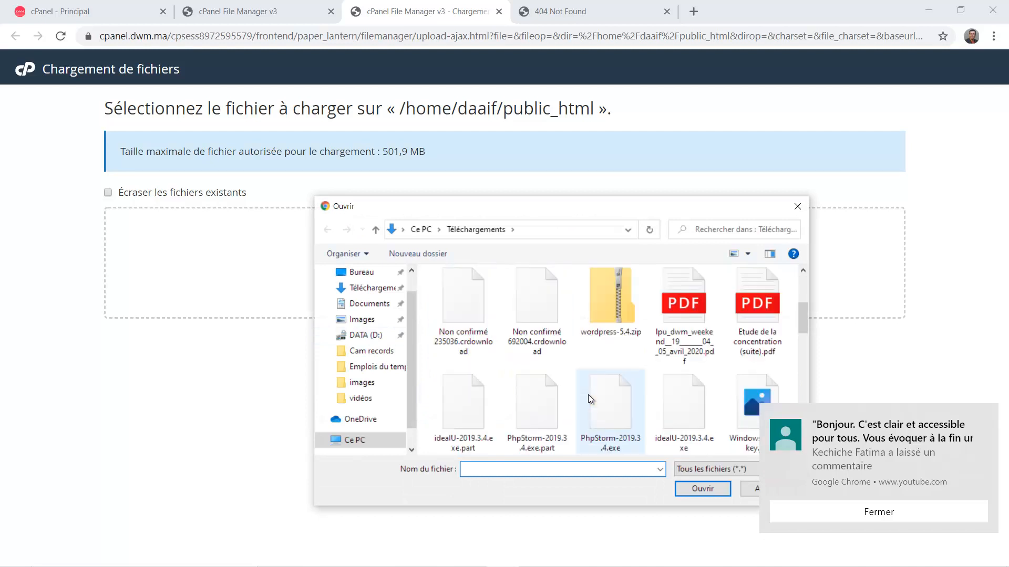
double_click(612, 326)
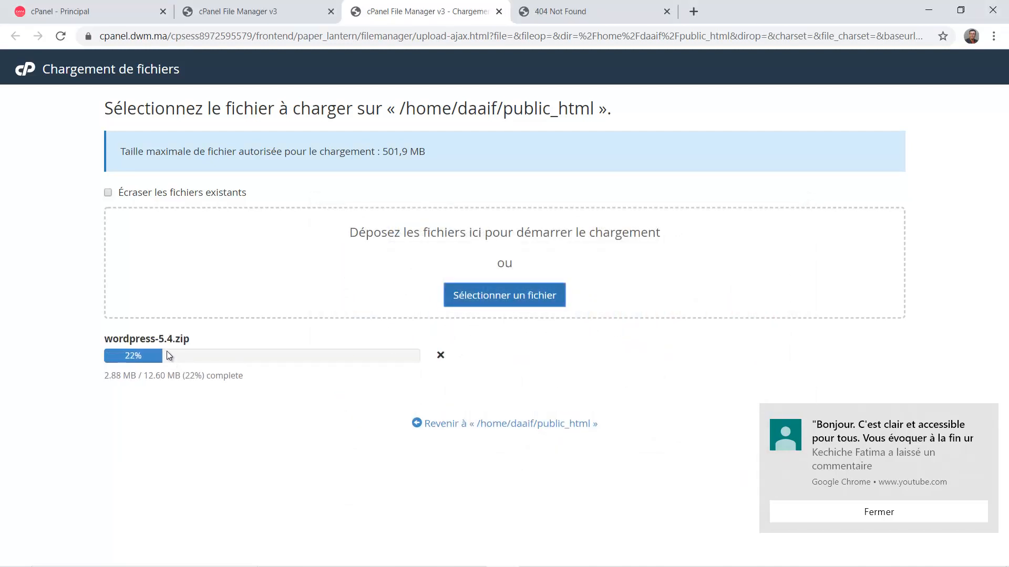
click(276, 12)
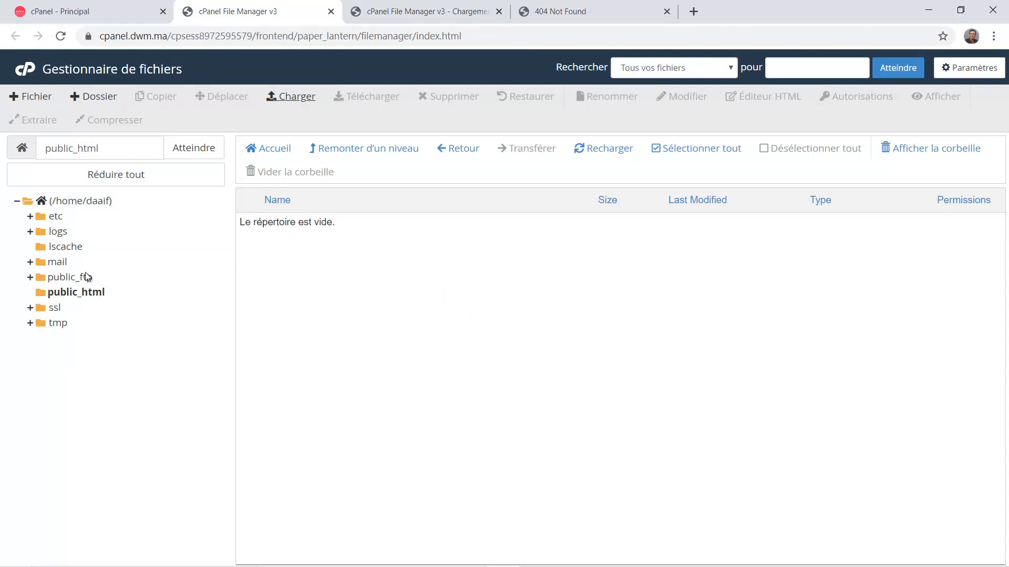
click(71, 200)
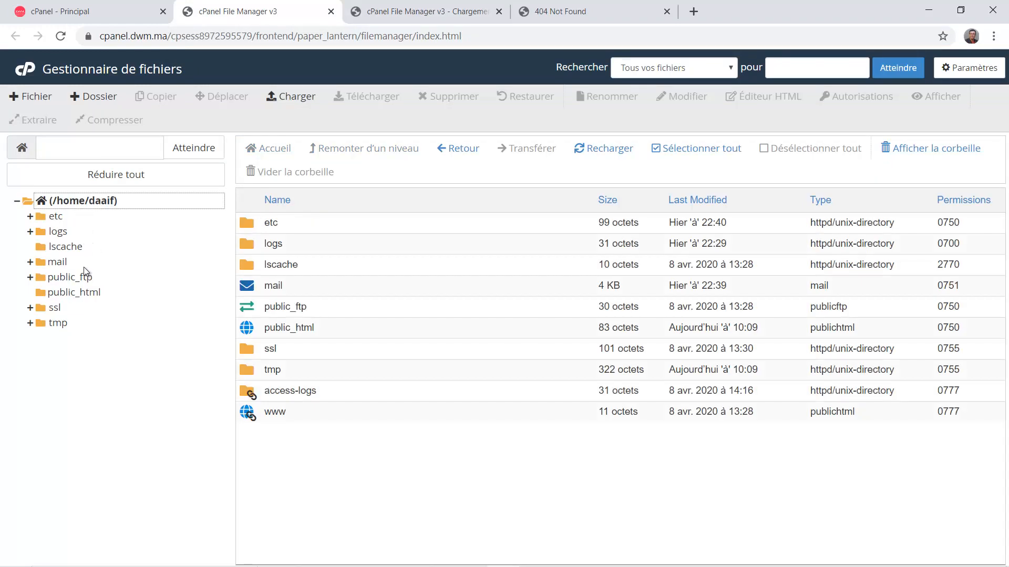
Extract wordpress-5.4.zip inside public_html and open the resulting wordpress folder.
click(79, 292)
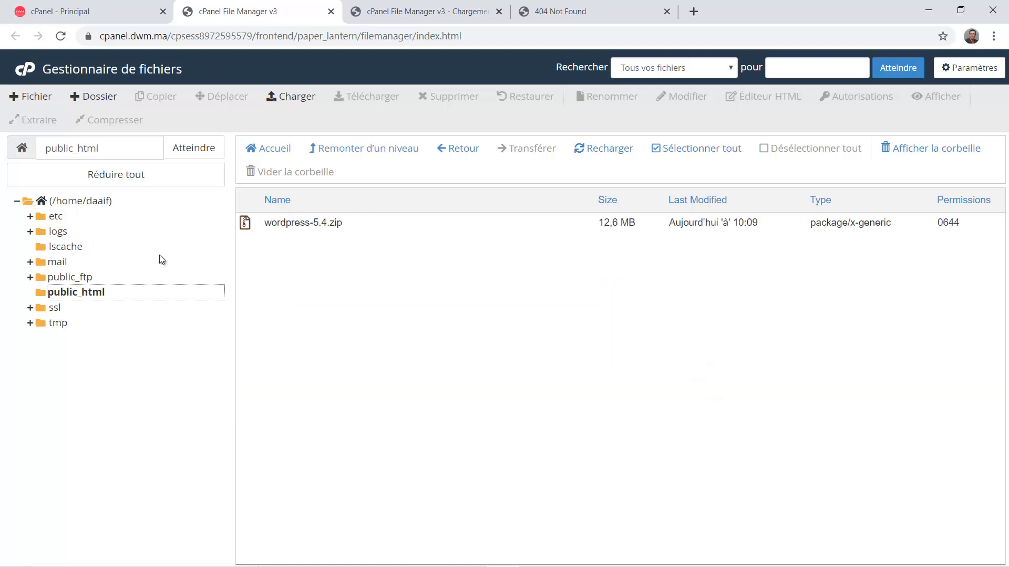
right_click(319, 226)
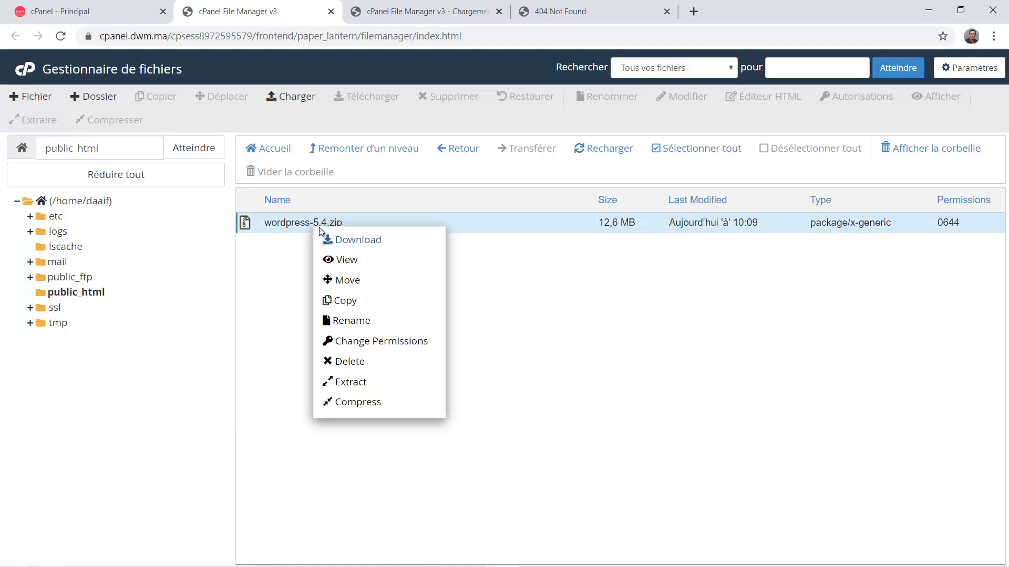
click(375, 382)
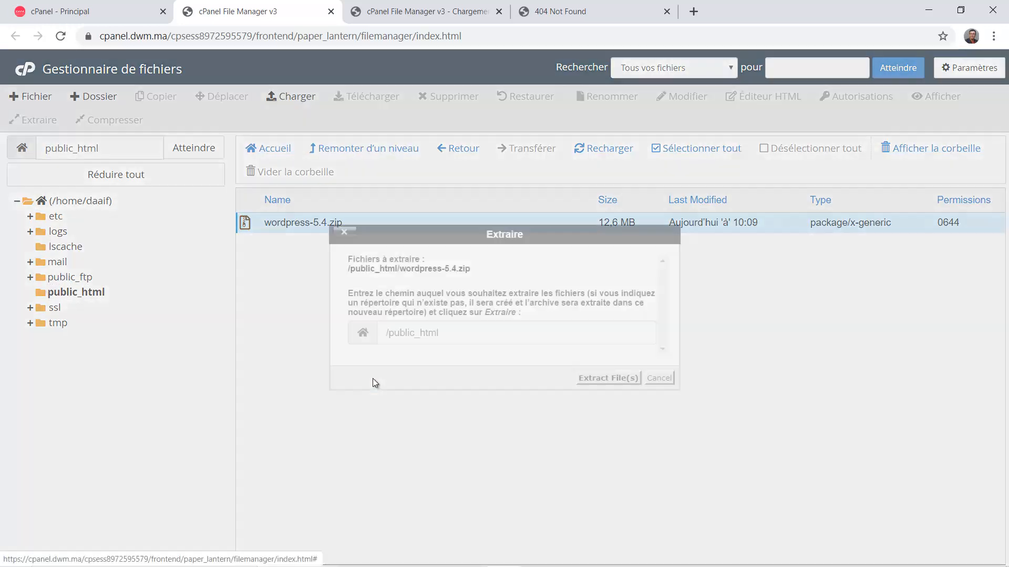
click(600, 377)
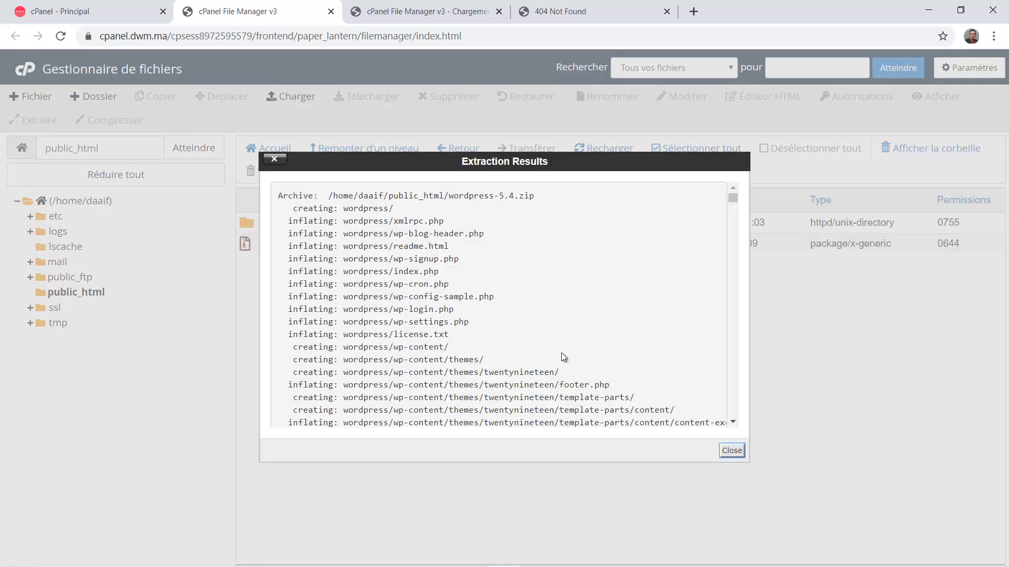
click(732, 452)
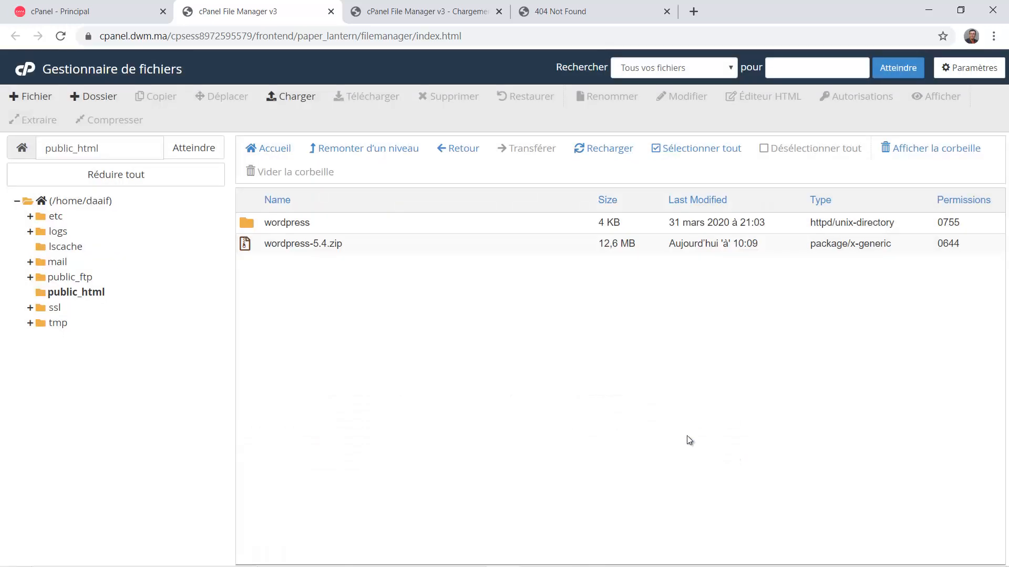
double_click(266, 224)
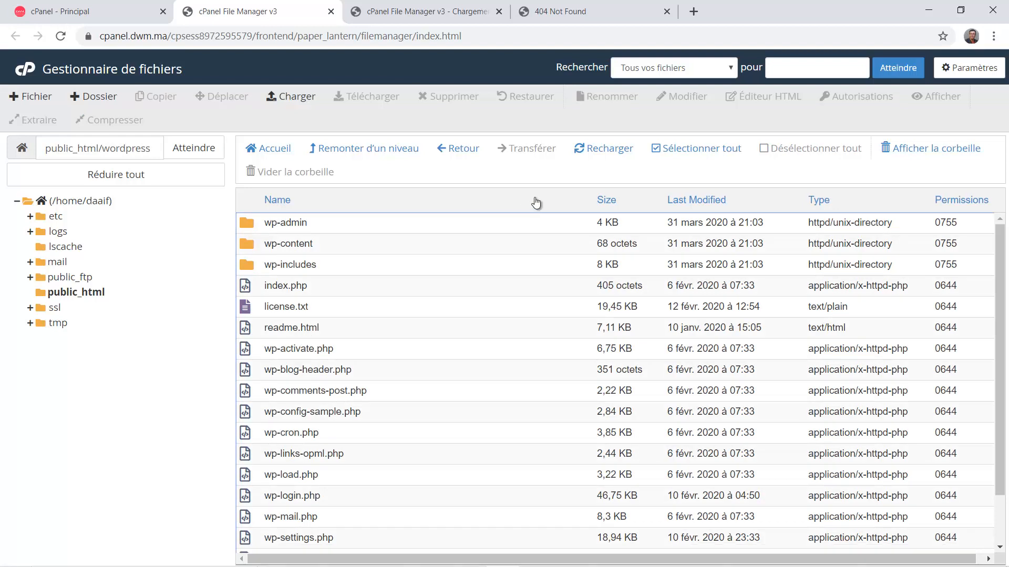
Move all WordPress files from the wordpress folder up into /public_html/.
click(693, 152)
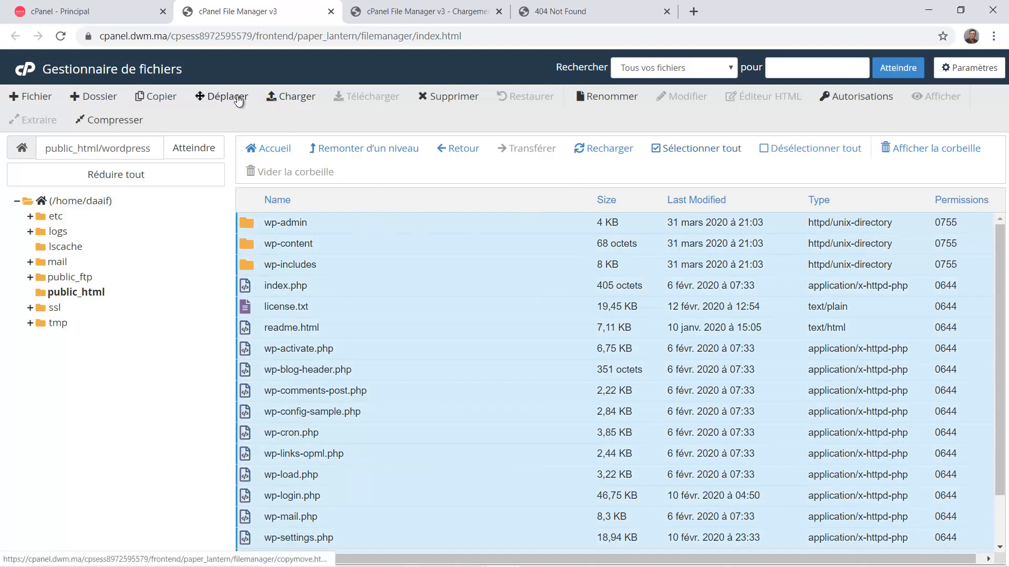
click(222, 100)
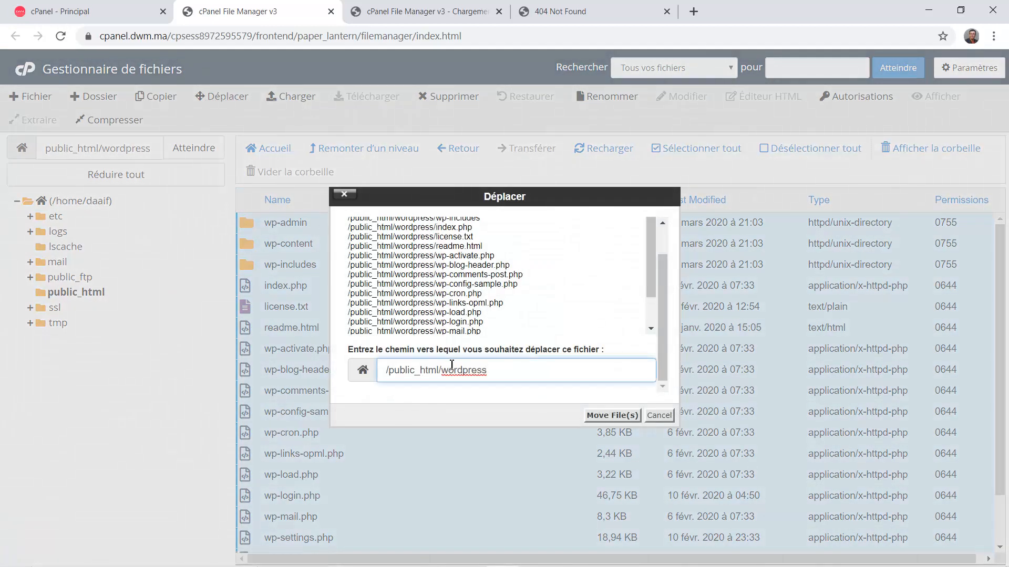
double_click(475, 376)
key(BackSpace)
click(623, 416)
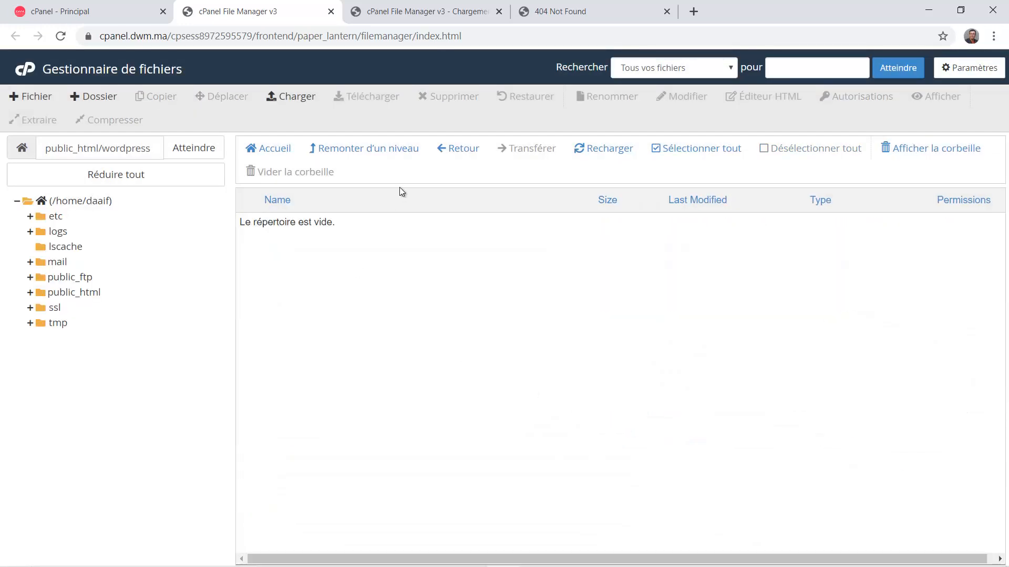
Delete the emptied wordpress folder from public_html and return to the daaif.dwm.ma tab.
click(355, 148)
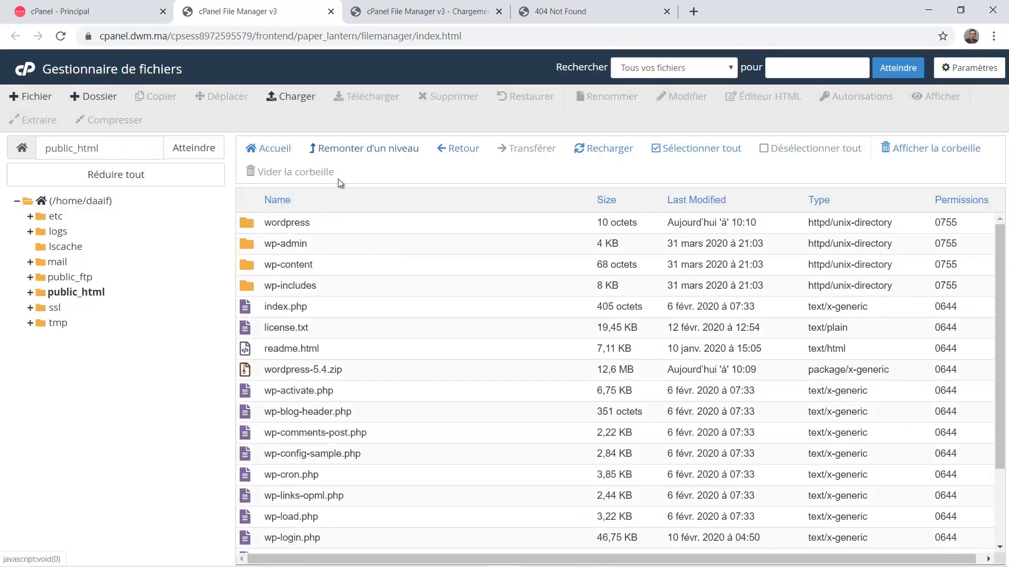
click(248, 225)
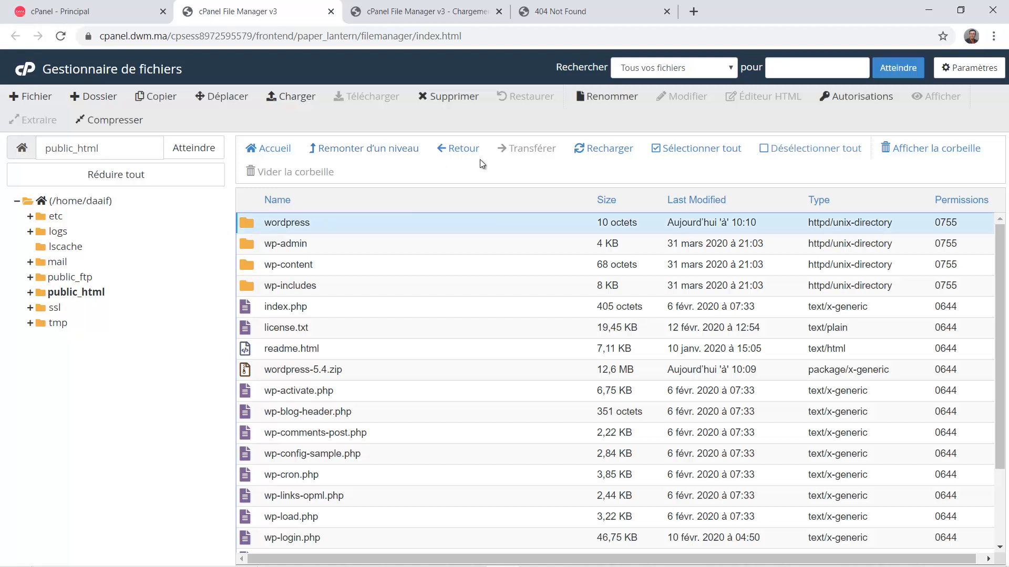
click(445, 97)
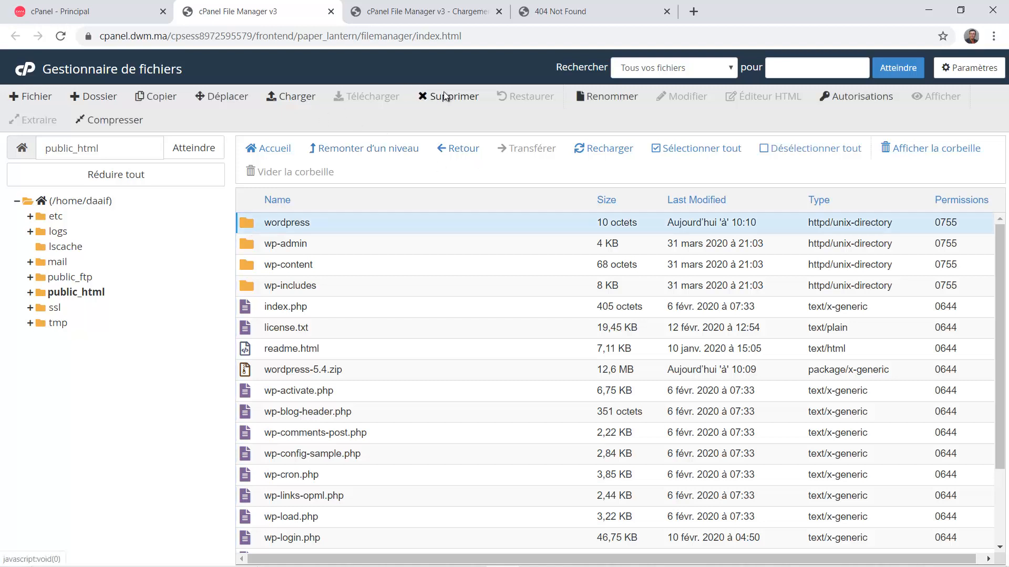
click(623, 350)
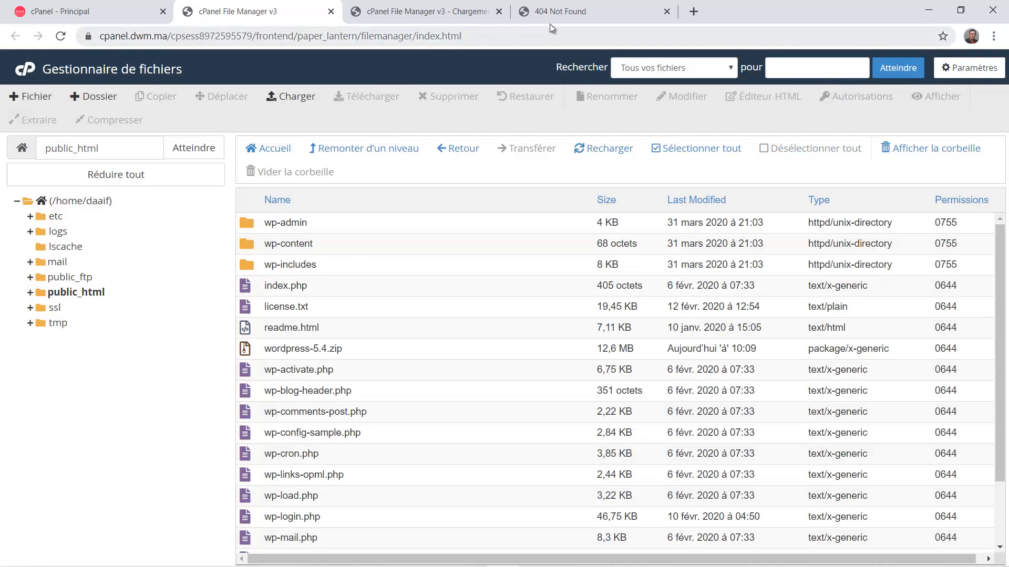
click(565, 19)
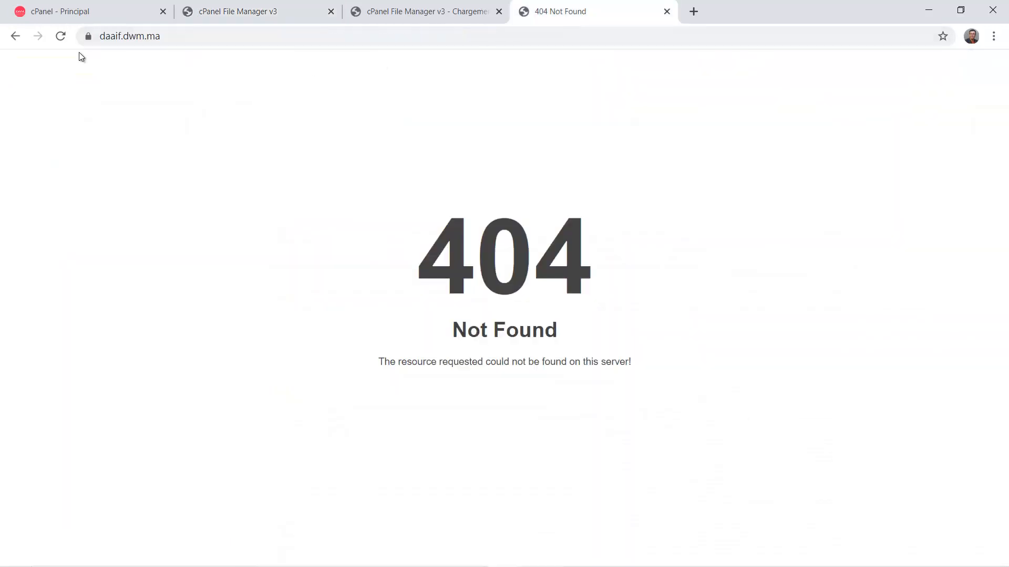
Reload daaif.dwm.ma to show the WordPress language setup screen, then return to cPanel home.
click(62, 36)
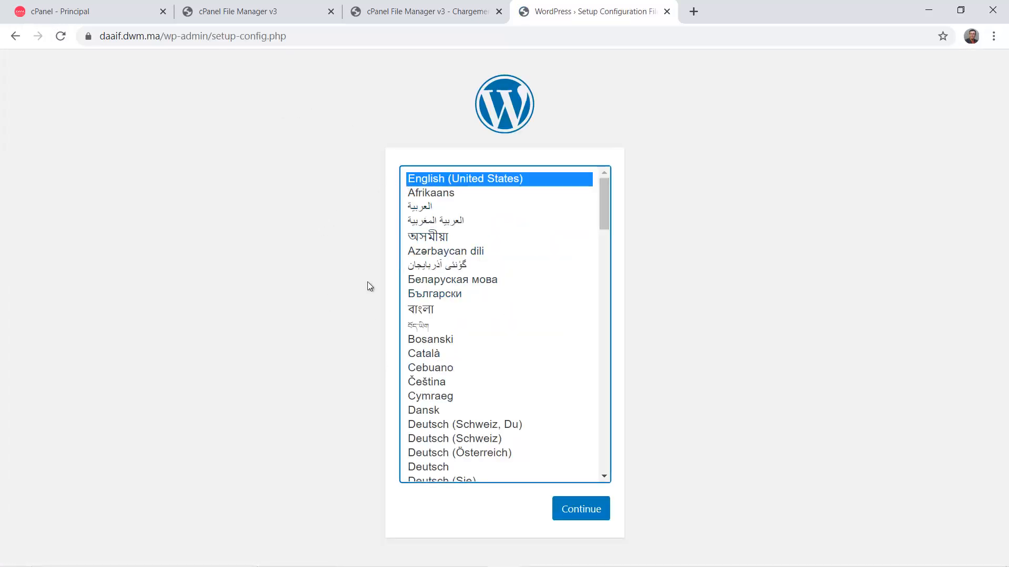
click(107, 15)
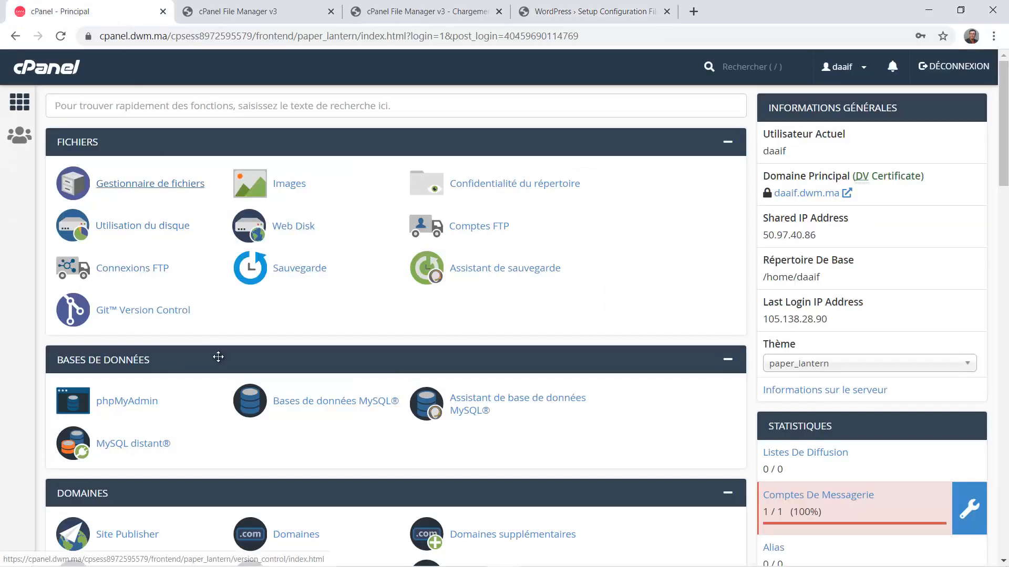
Open the MySQL database wizard and enter wp as the new database name after daaif_.
scroll(218, 358, down, 1)
scroll(219, 358, down, 2)
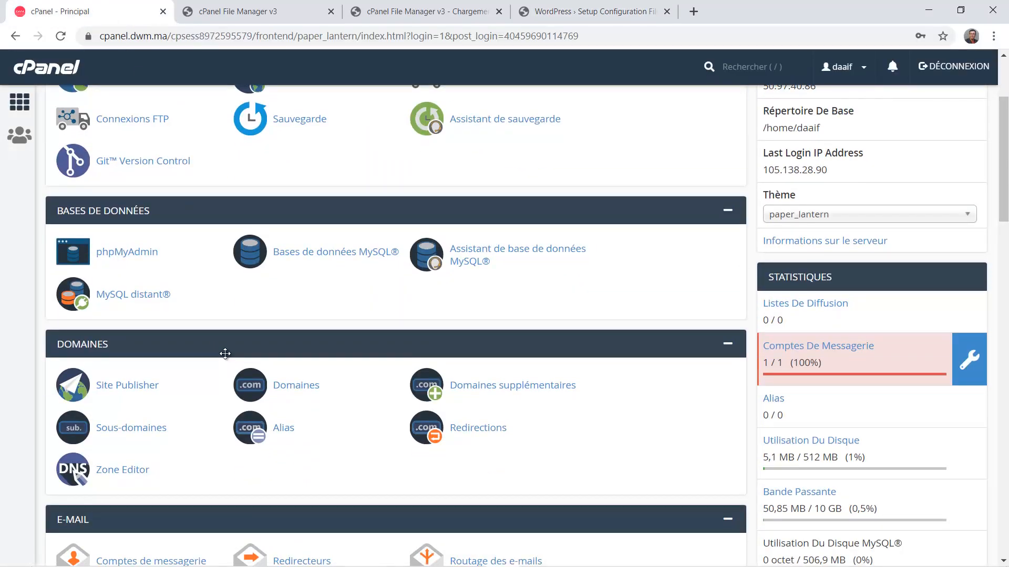
click(466, 259)
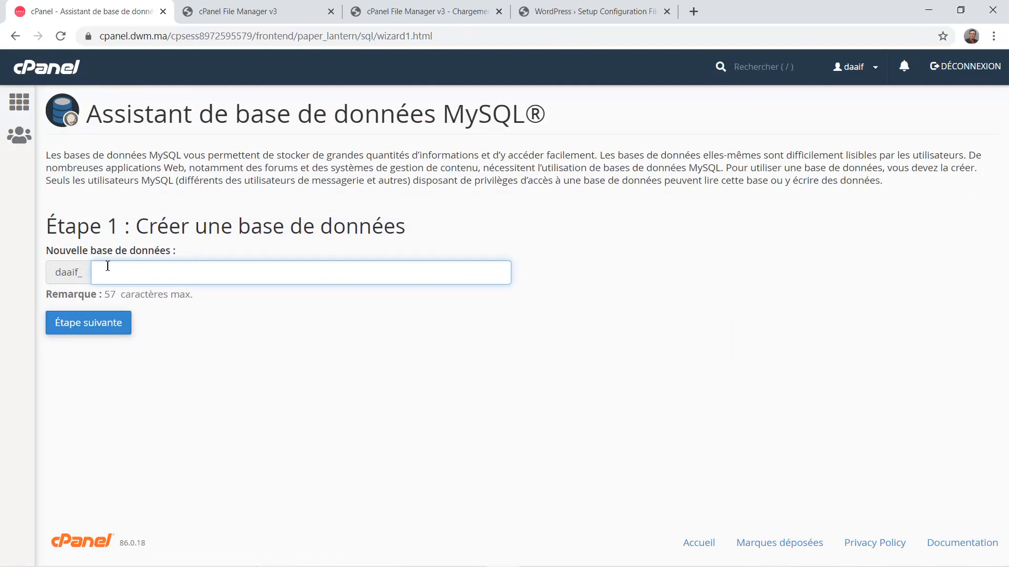
text(wp)
drag(59, 274, 83, 273)
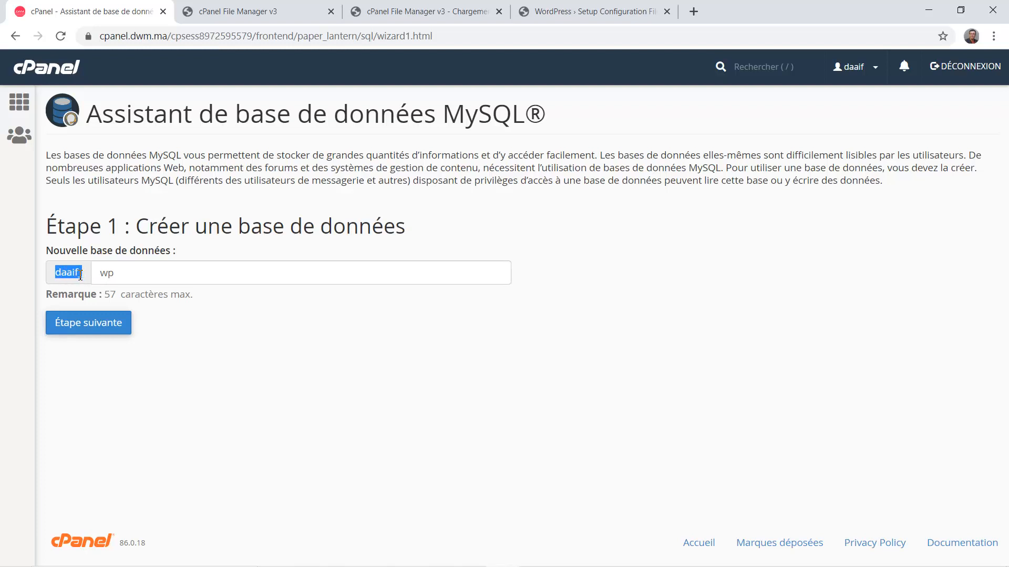
drag(81, 276, 121, 272)
Create database daaif_wp, then create database user daaif_user with a confirmed password.
click(105, 322)
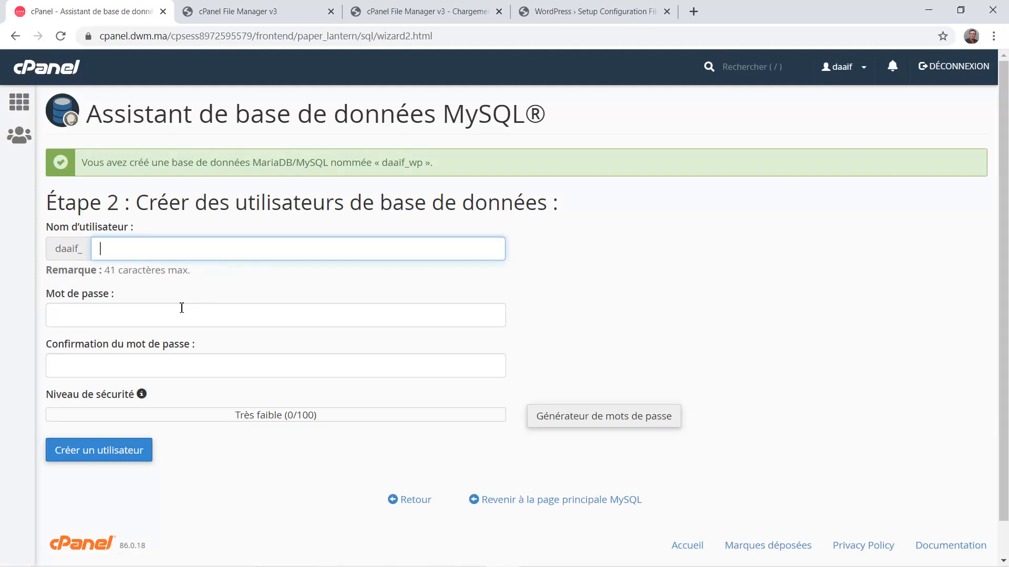
scroll(182, 307, down, 1)
scroll(181, 308, up, 1)
text(user)
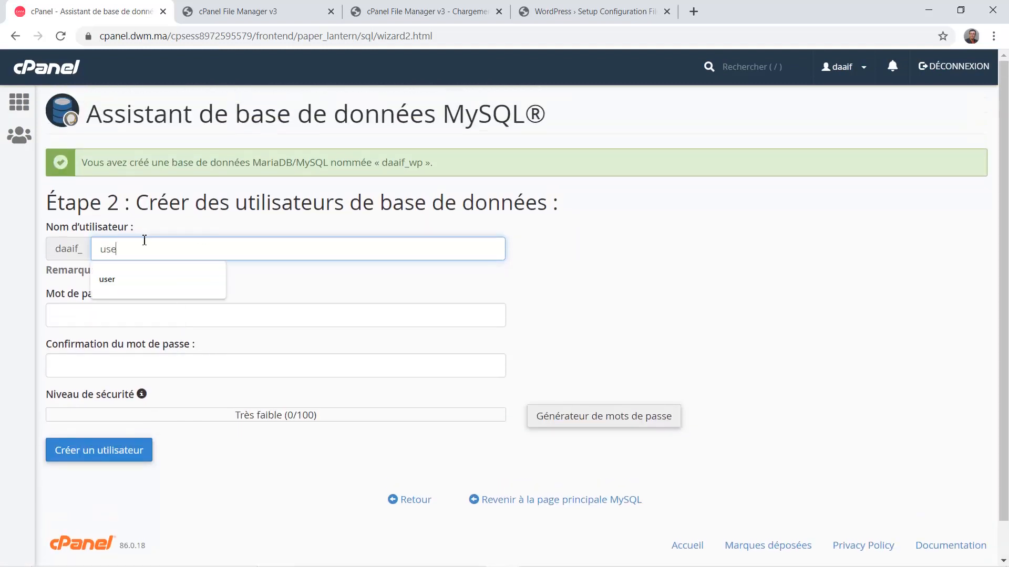
click(113, 319)
text(a)
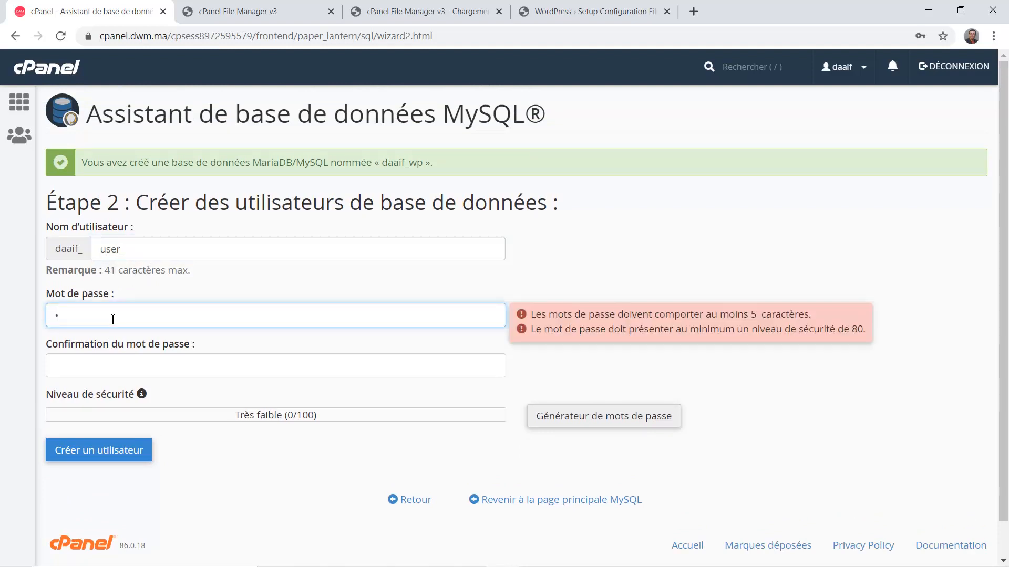
text(aaaaaa)
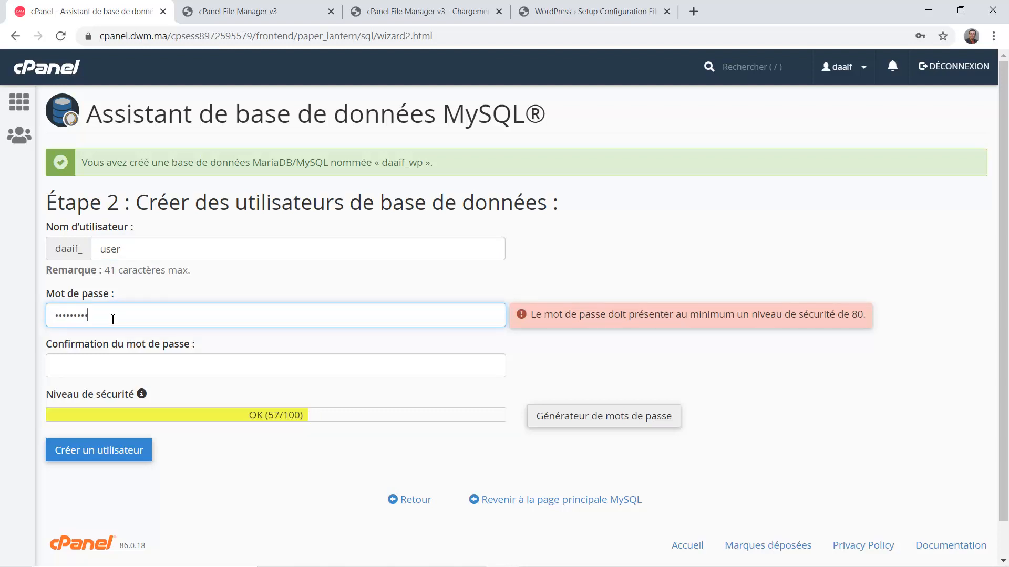
key(Tab)
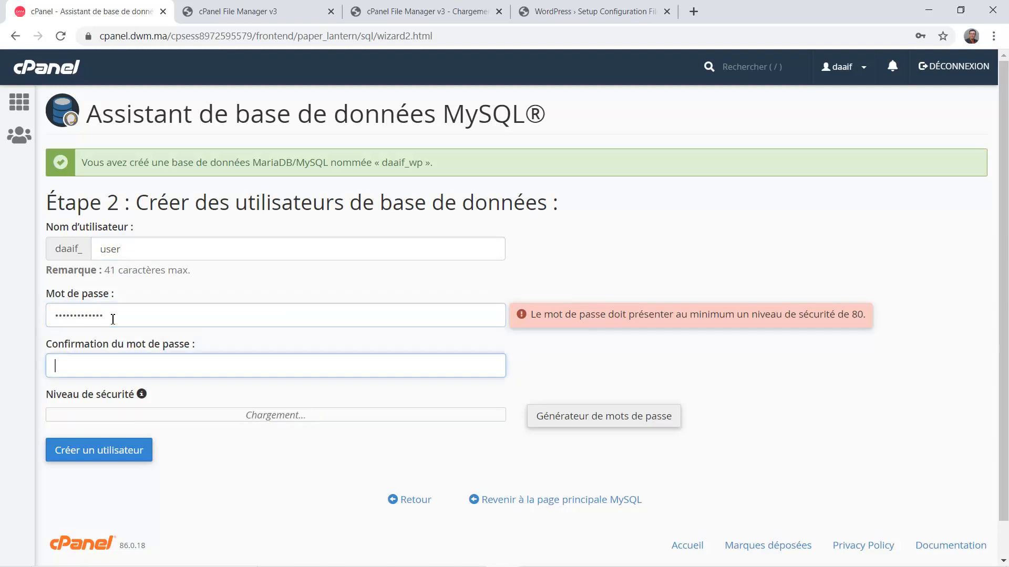
text(aaaaaa)
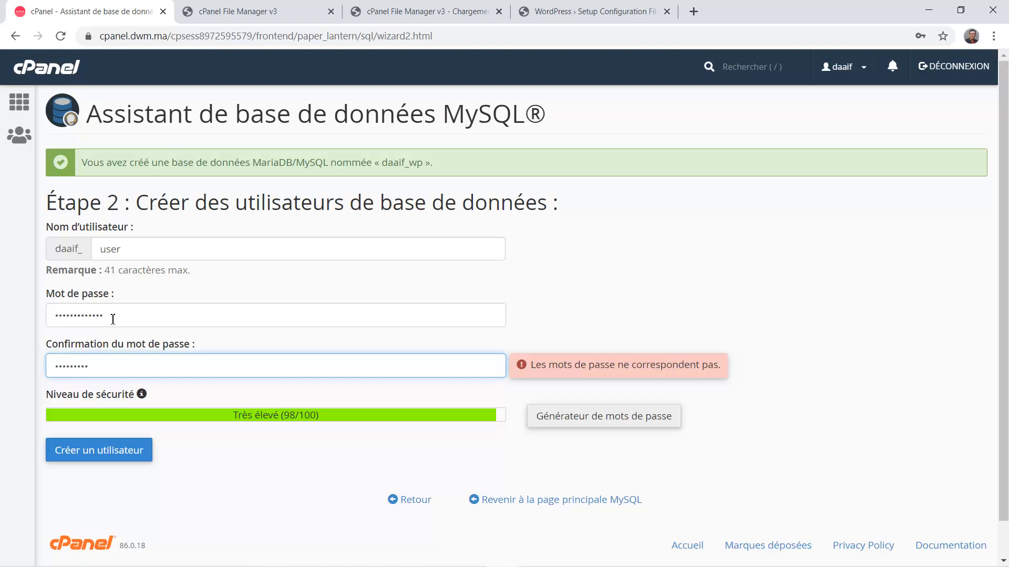
text(a)
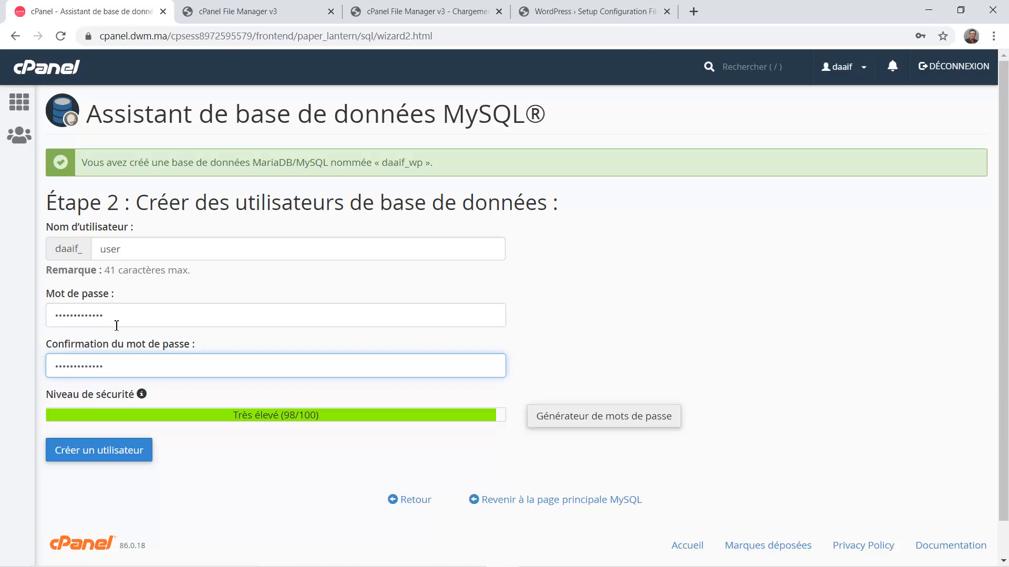
click(116, 456)
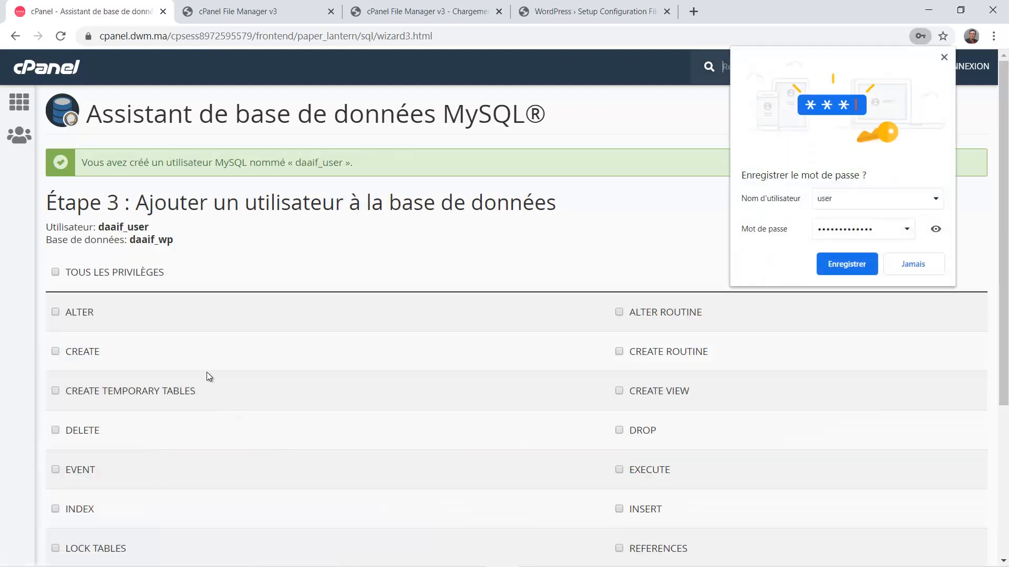
Grant daaif_user every privilege on daaif_wp, finish the wizard, and return to cPanel home.
click(55, 272)
scroll(178, 320, down, 2)
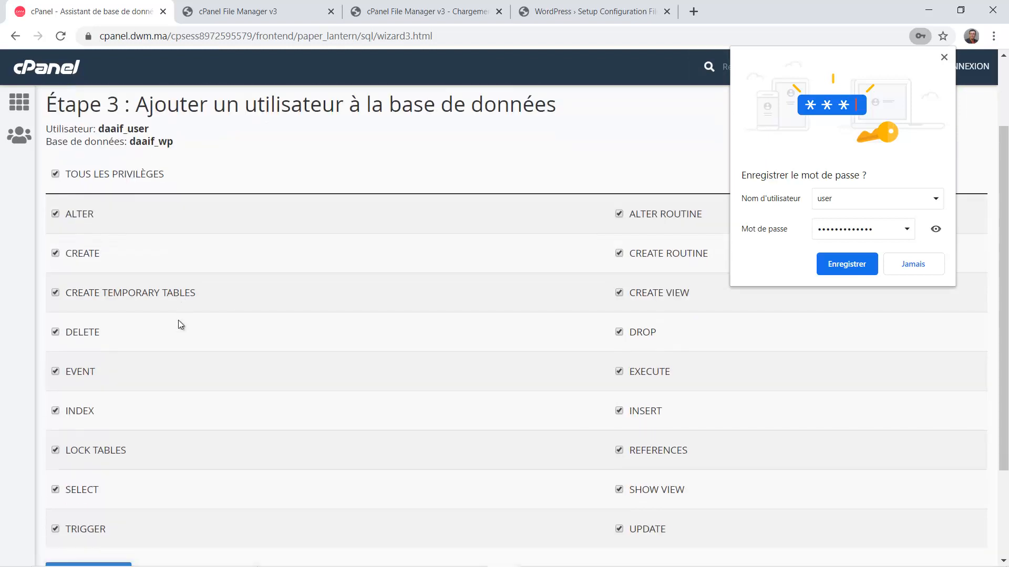
scroll(178, 320, down, 3)
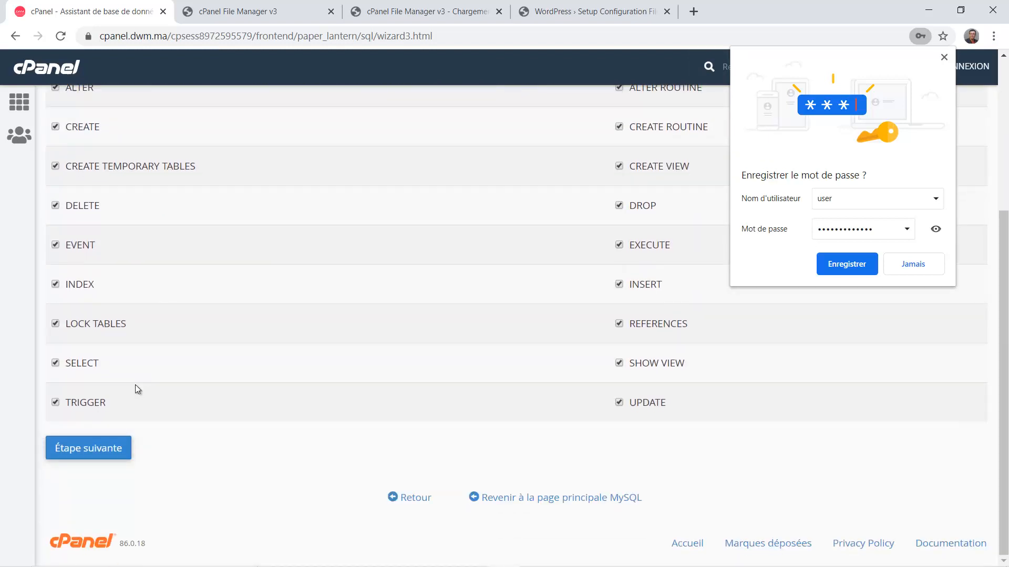
click(87, 450)
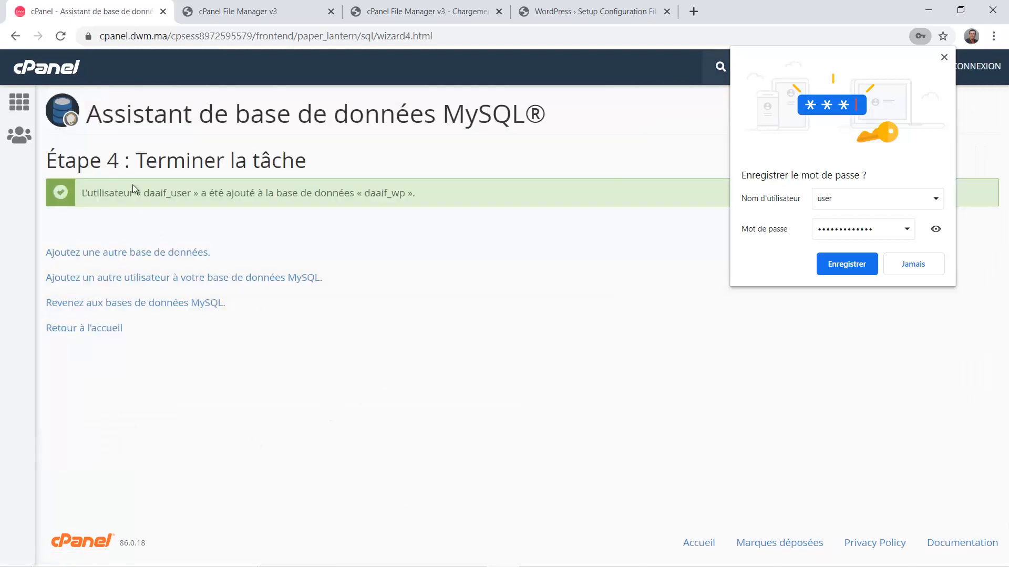
click(19, 101)
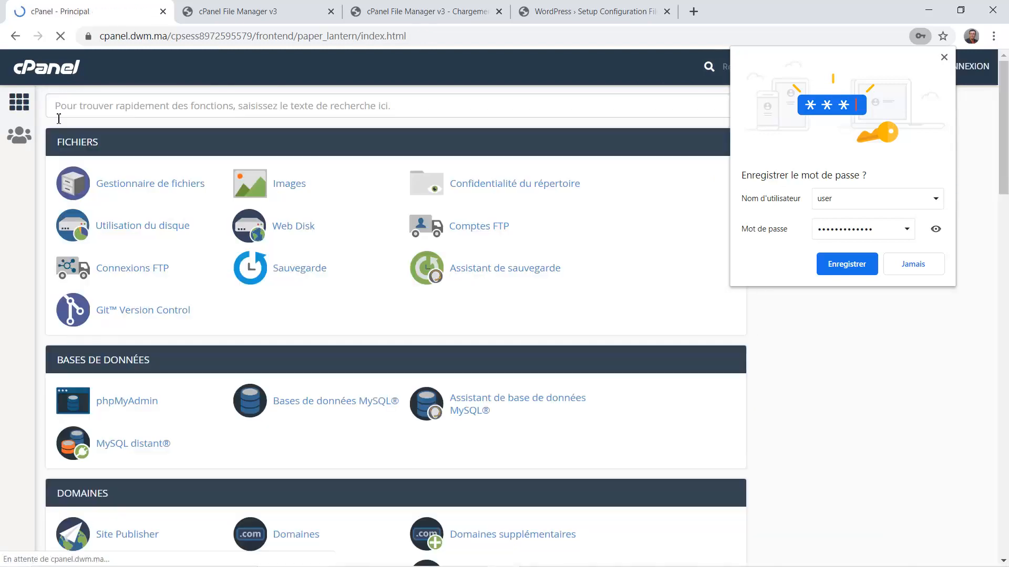
Check the MySQL databases list, dismiss Chrome's save-password popup, and switch to the upload tab.
scroll(248, 394, down, 2)
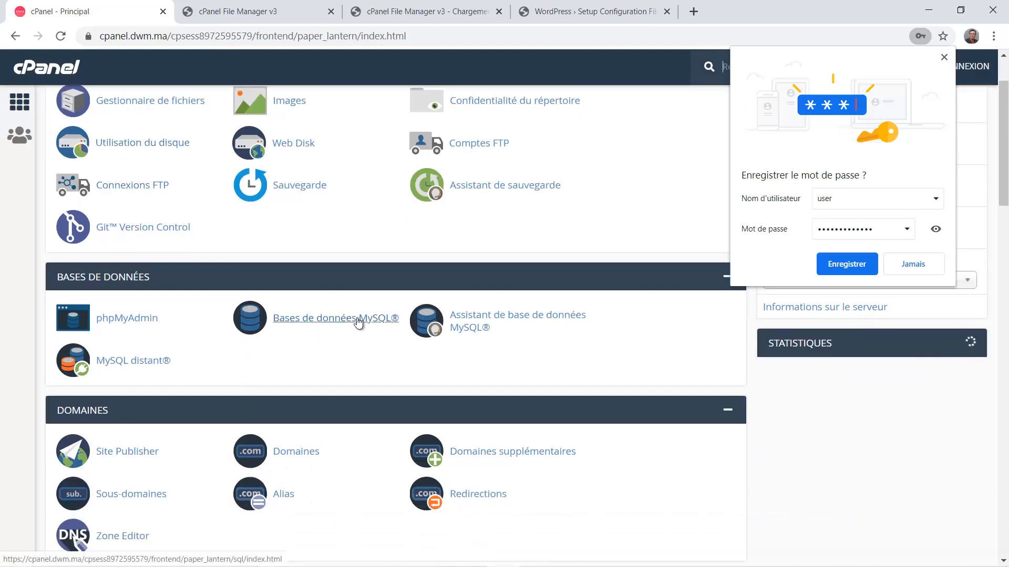
click(339, 330)
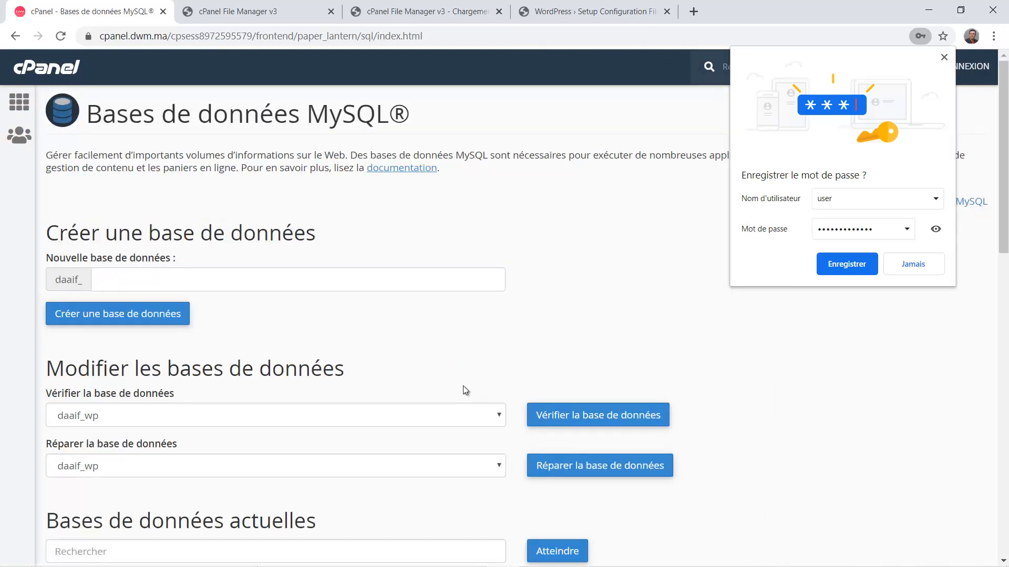
scroll(463, 385, down, 2)
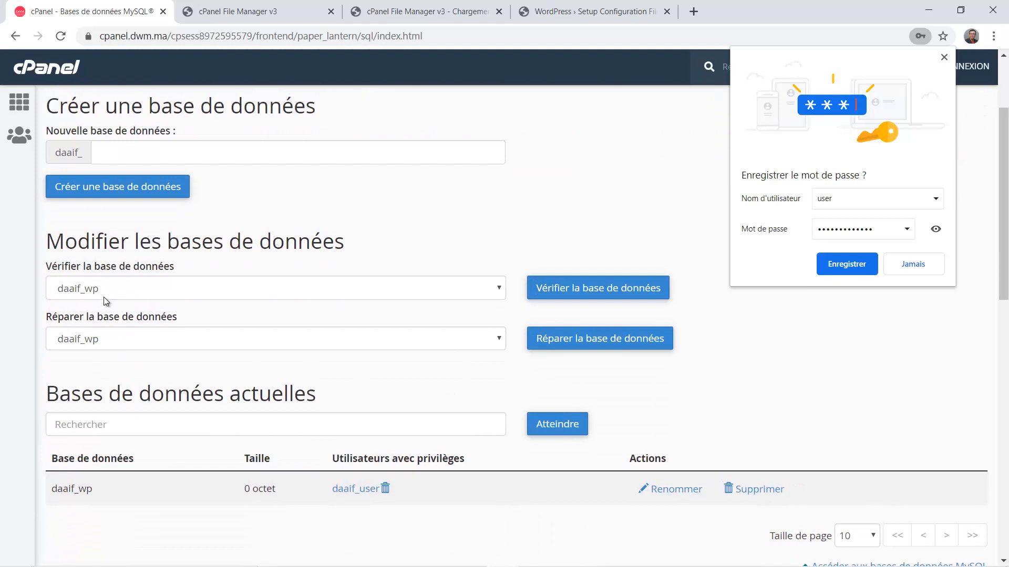
scroll(200, 317, down, 2)
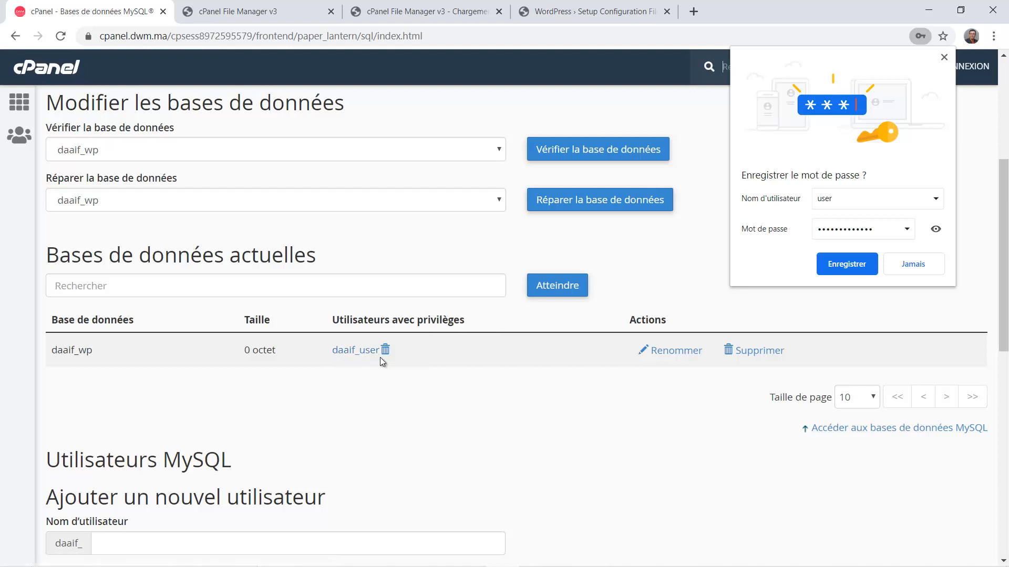
scroll(524, 388, down, 2)
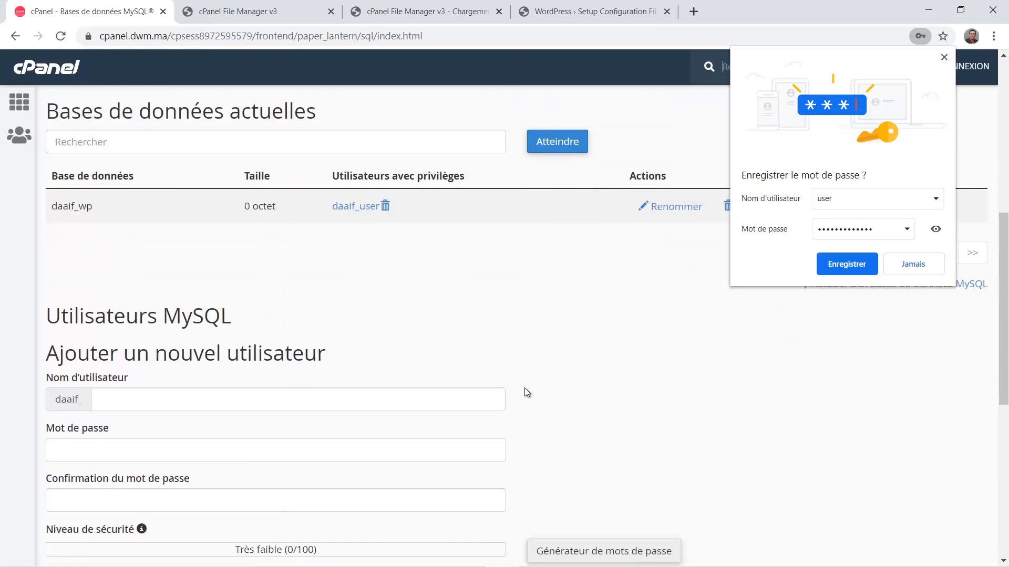
scroll(524, 388, up, 6)
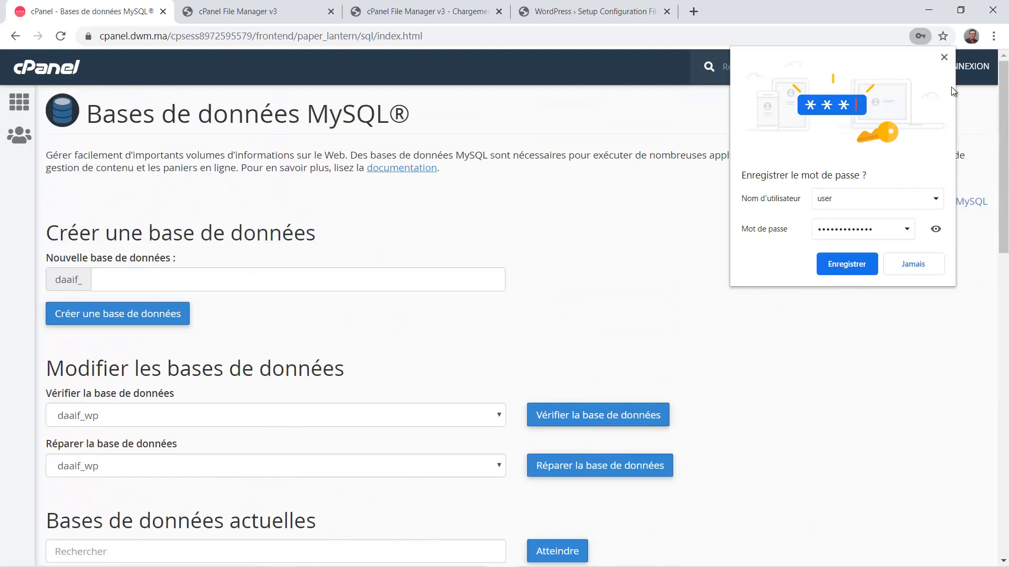
click(945, 58)
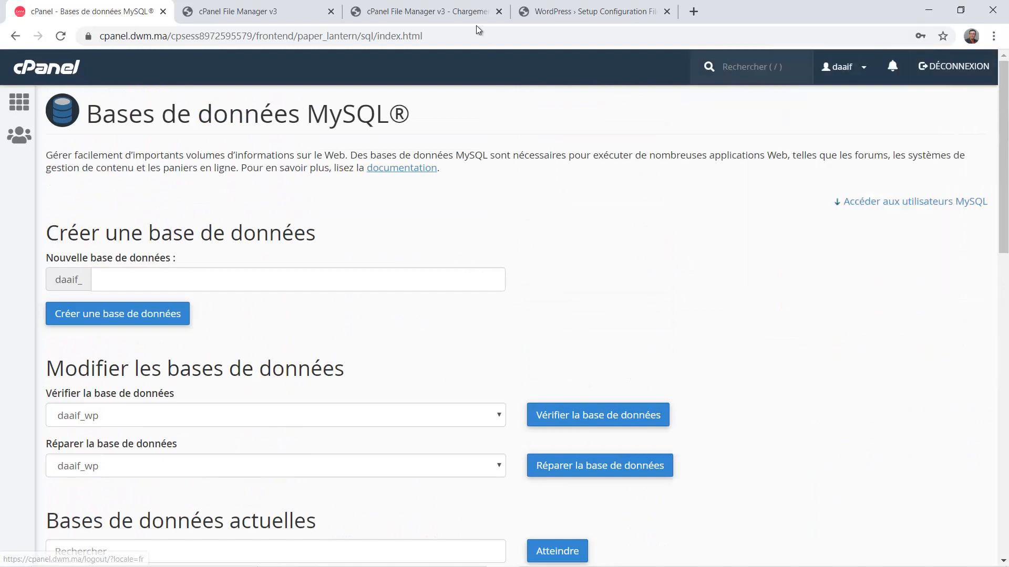
click(447, 11)
Pick Français as the WordPress installation language and continue to the welcome page.
click(547, 16)
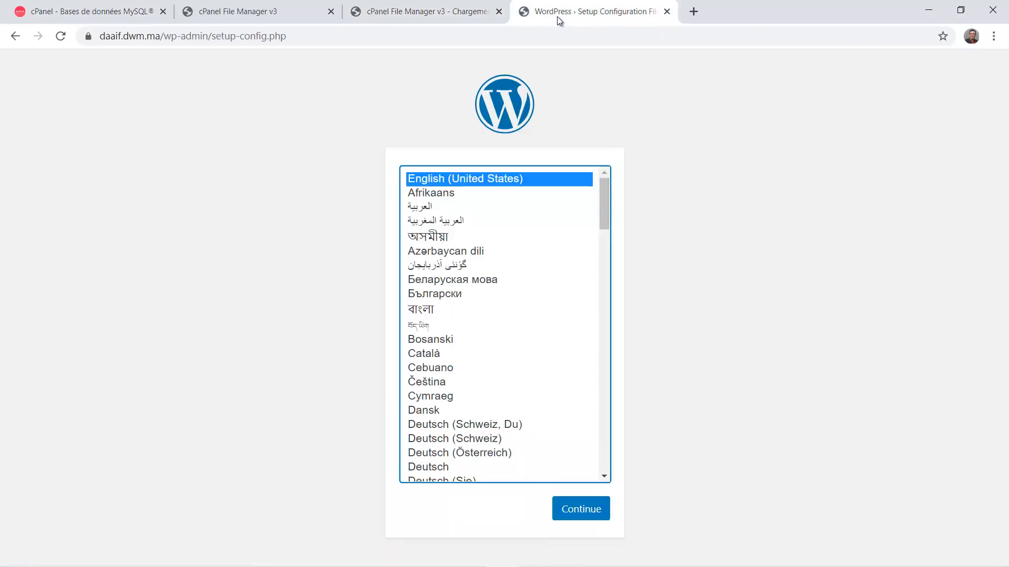
scroll(487, 349, down, 5)
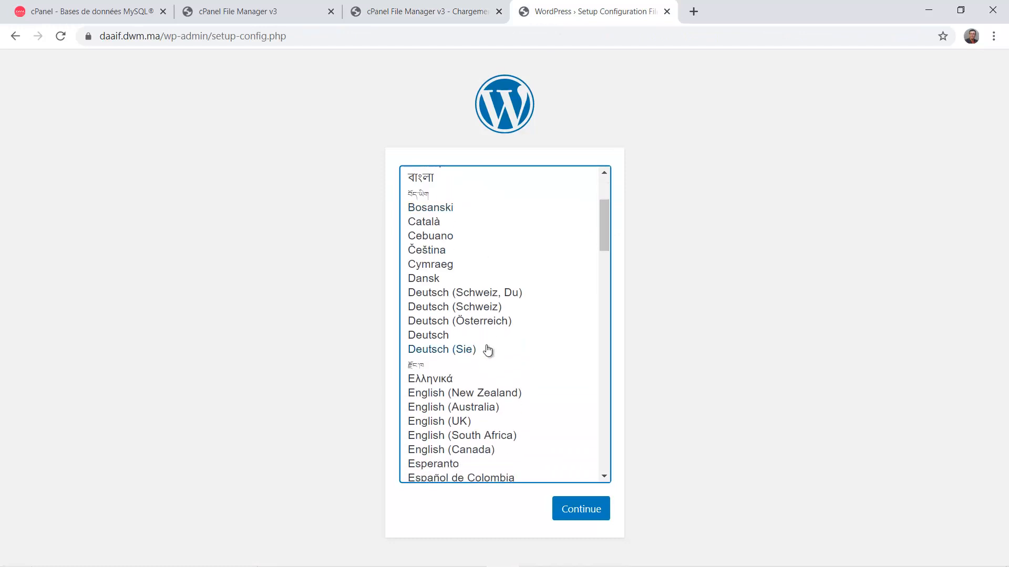
scroll(487, 351, down, 4)
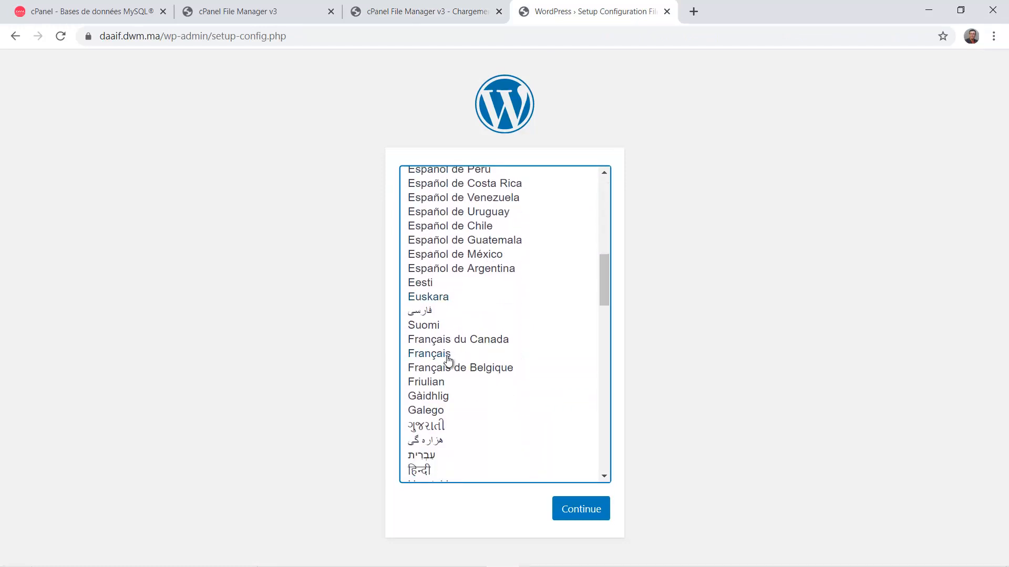
click(429, 357)
click(580, 513)
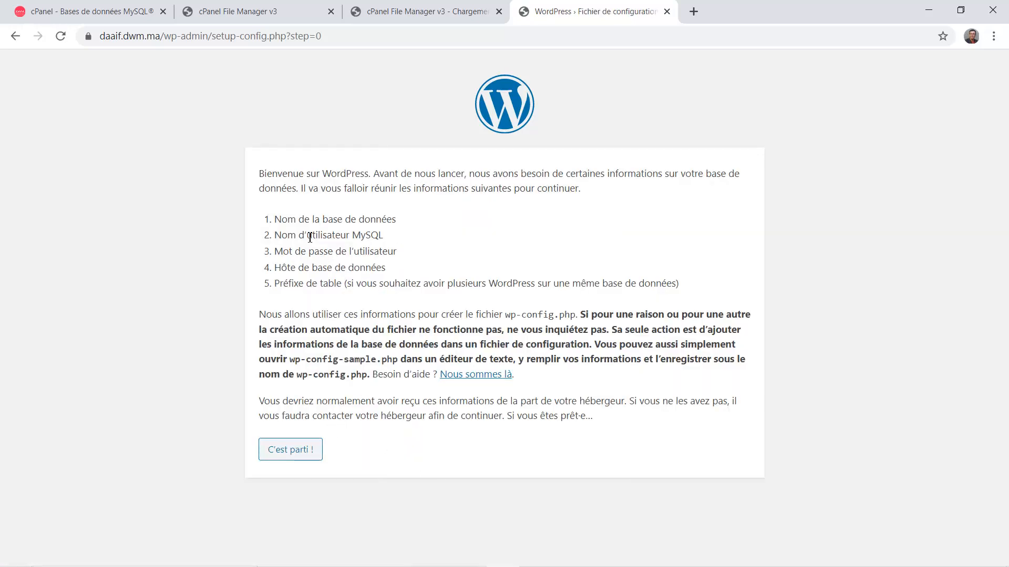
Connect WordPress to database daaif_wp as user daaif_user with its password and submit.
click(296, 454)
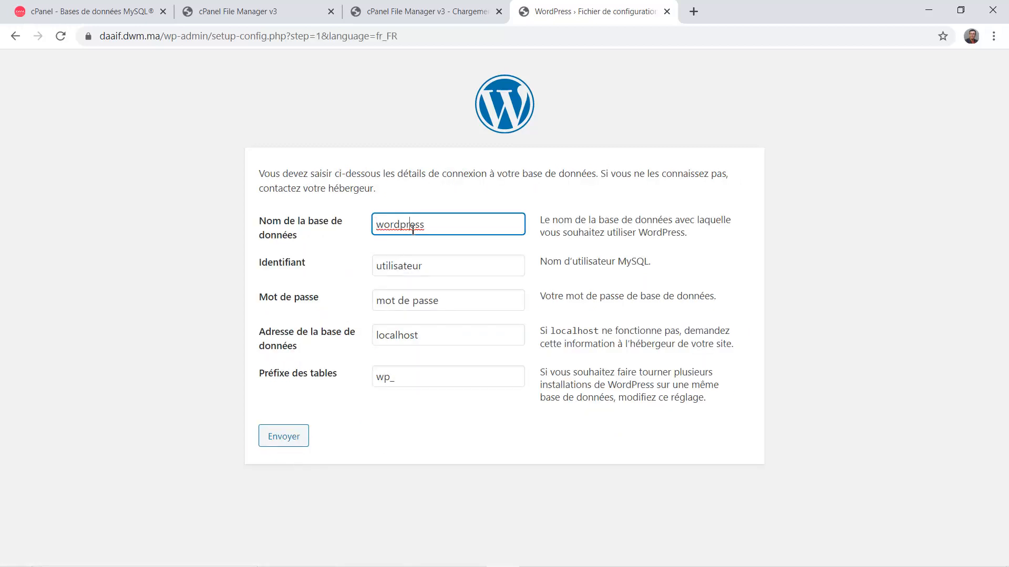
double_click(413, 226)
text(daaif)
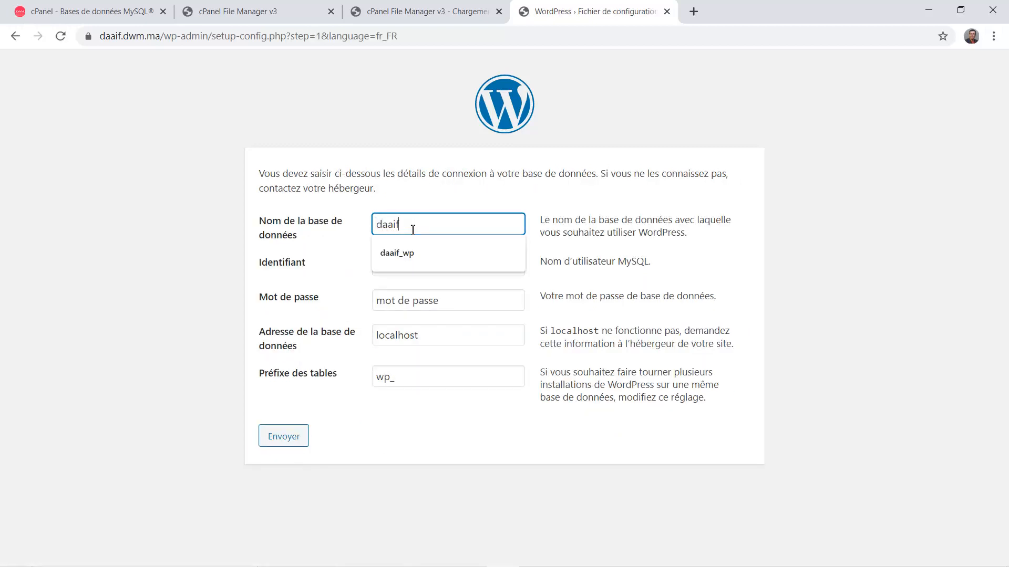
key(Down)
key(Return)
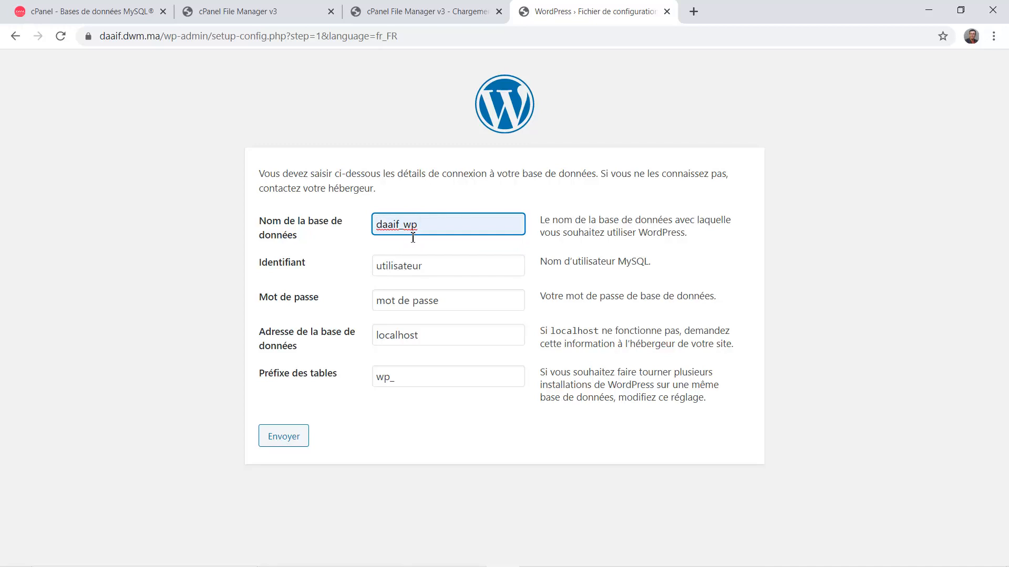
double_click(416, 269)
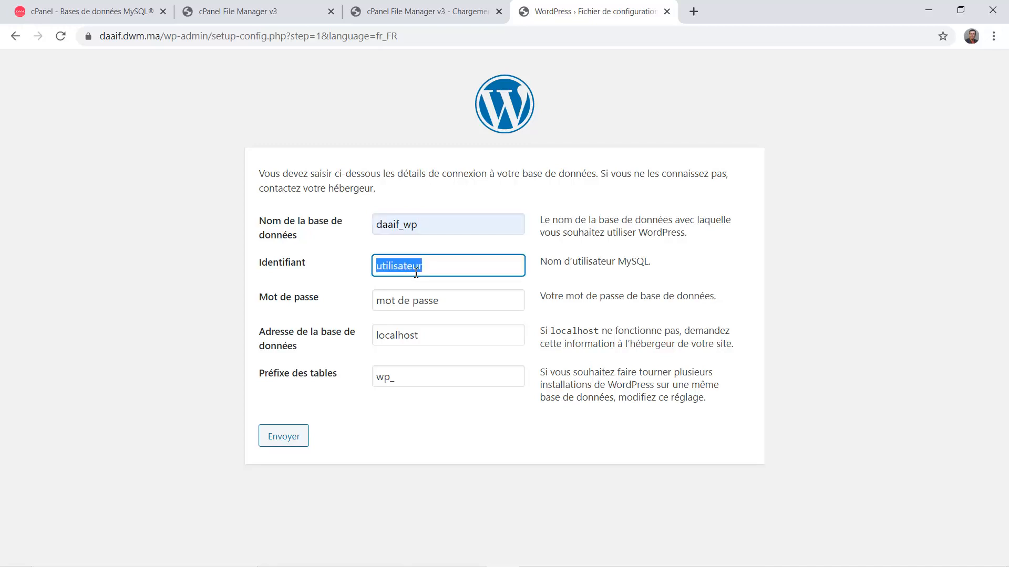
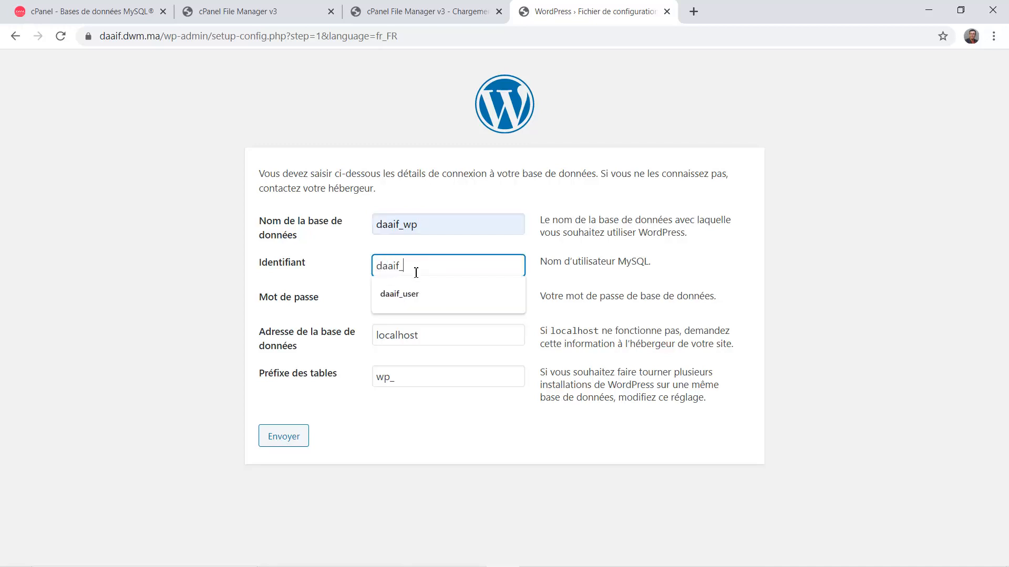
key(Tab)
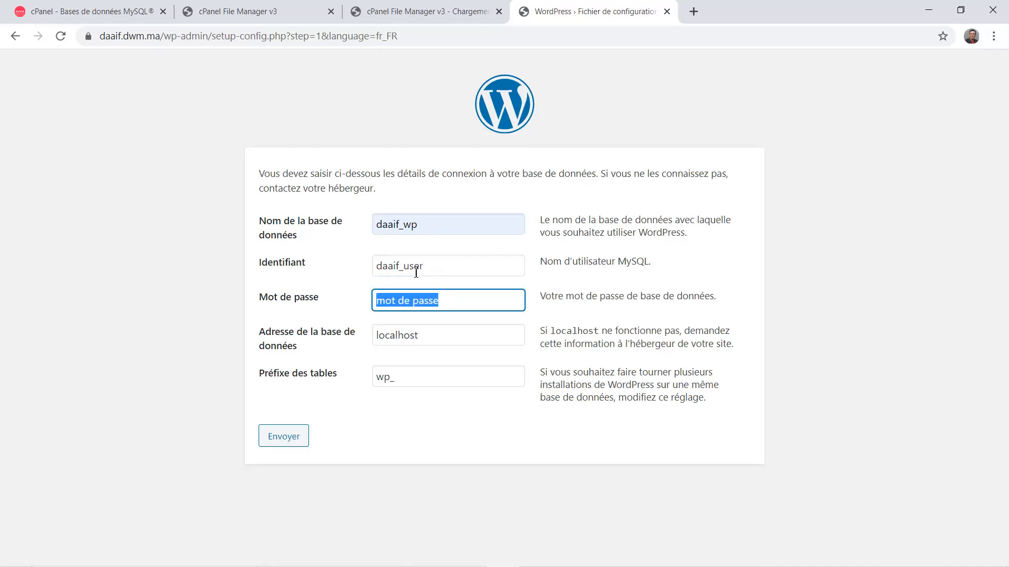
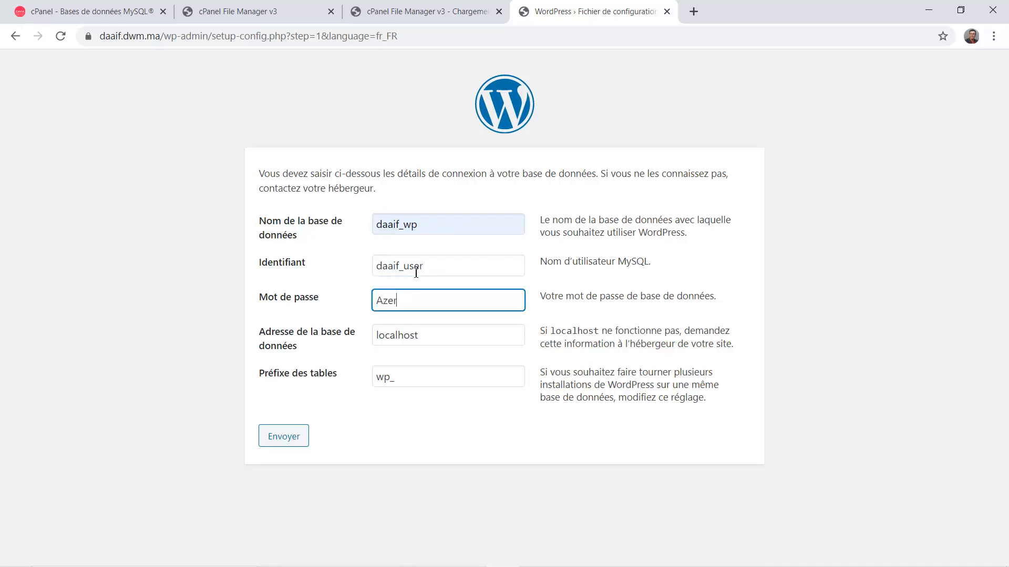
click(300, 434)
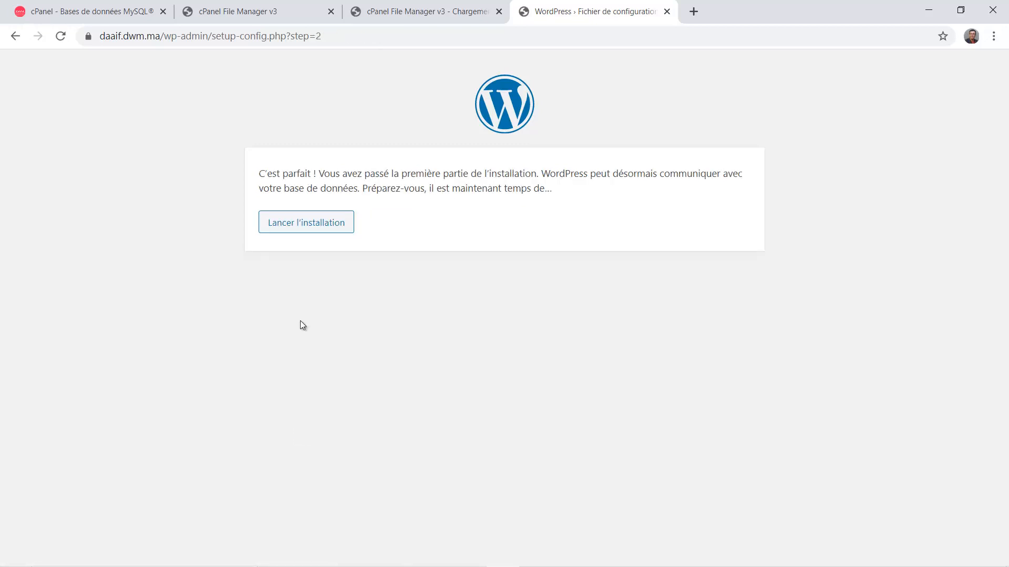
Set the site title to DAAIF, enter the admin username, and replace the generated password with your own.
click(294, 222)
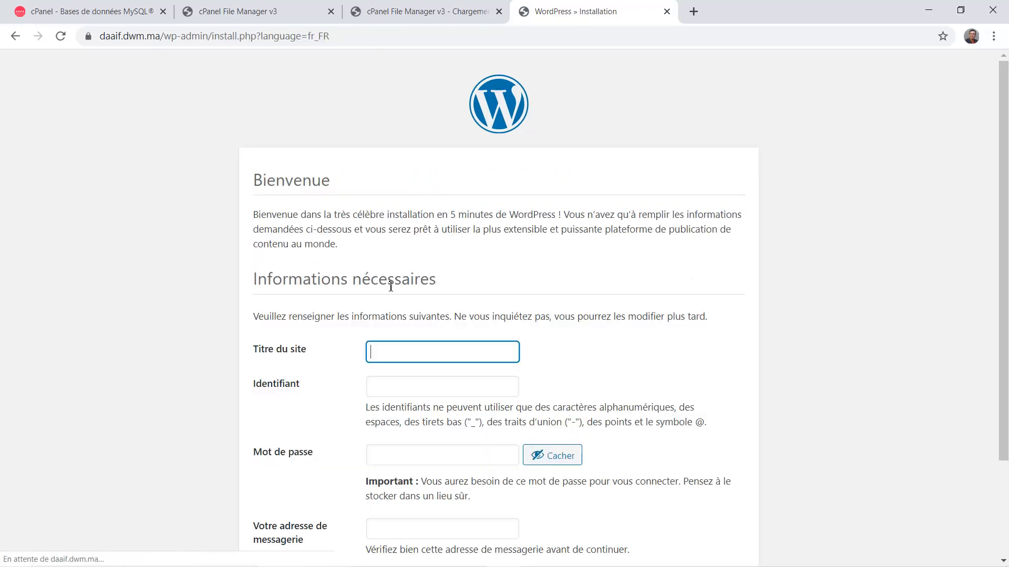
text(DAAIF)
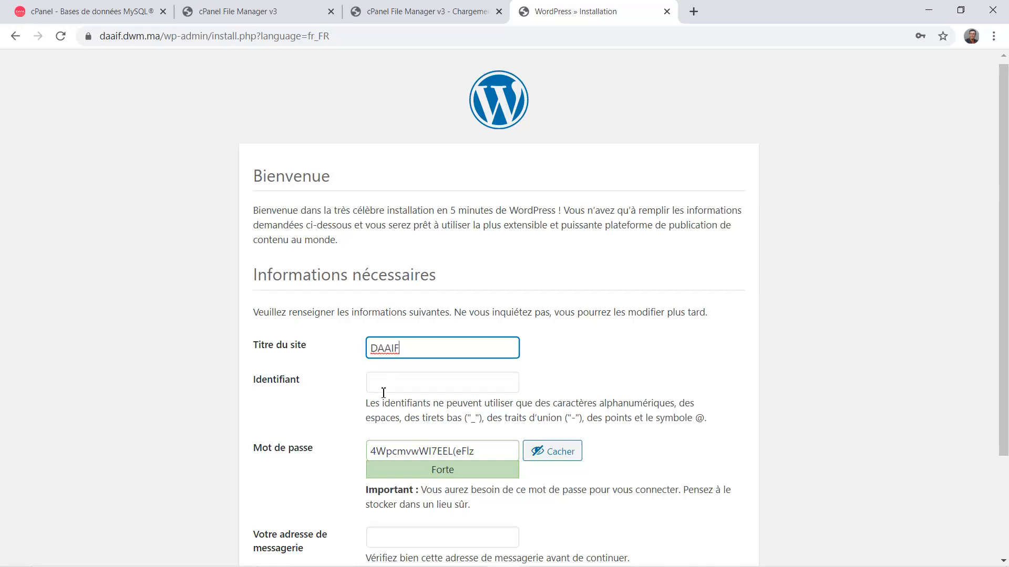
scroll(387, 389, down, 3)
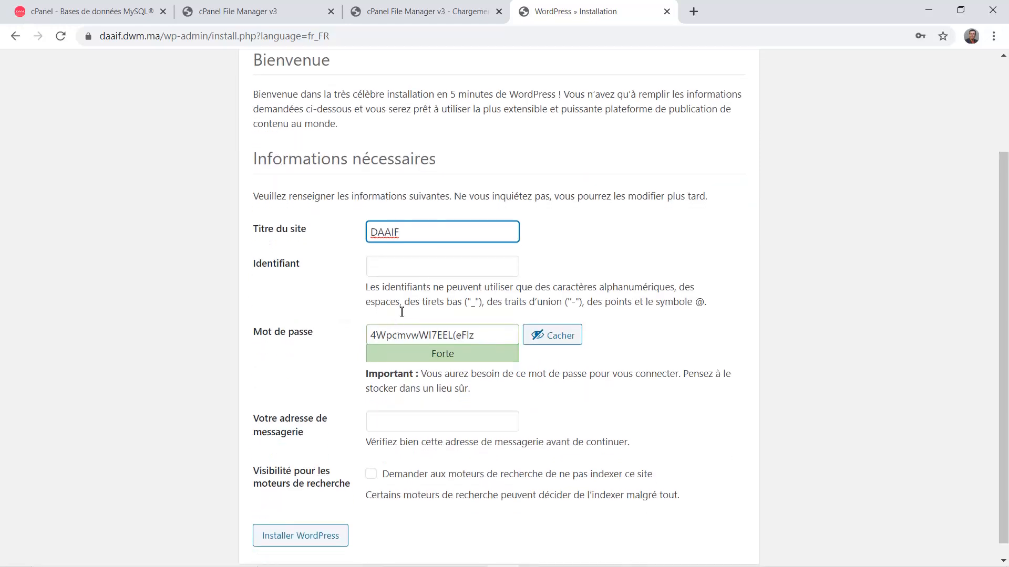
click(386, 266)
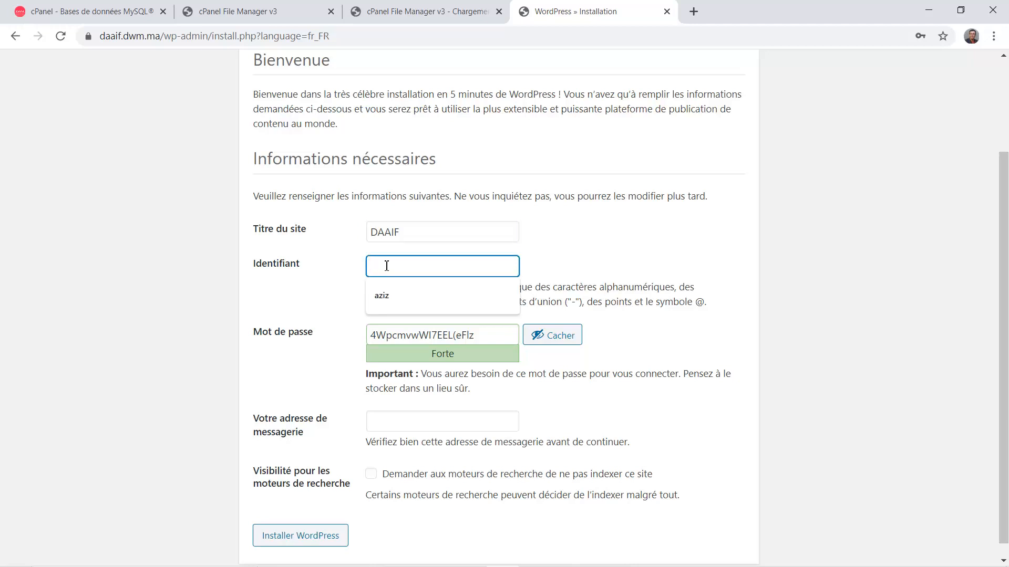
text(aziz)
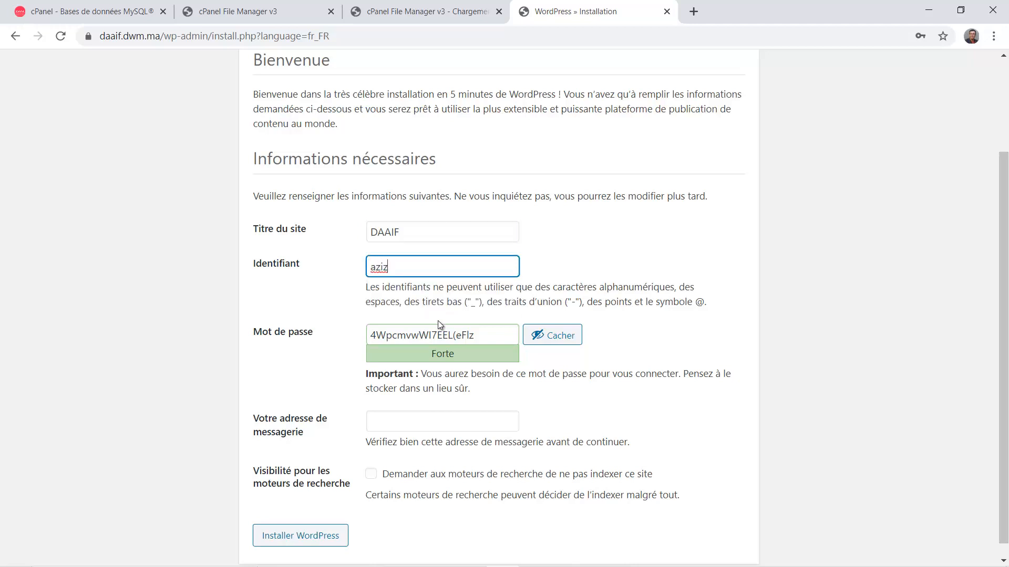
double_click(424, 338)
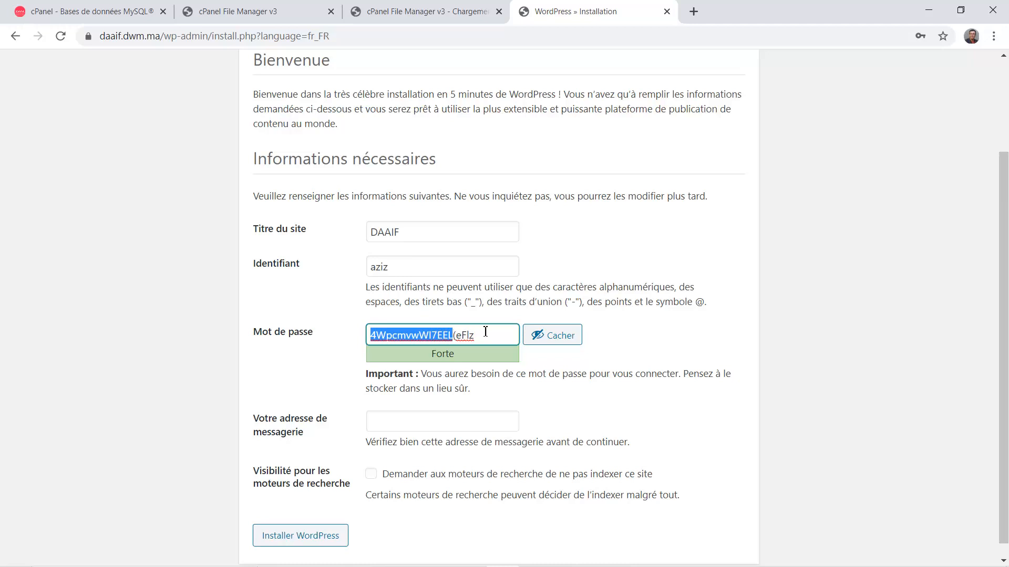
key(ctrl+a)
key(BackSpace)
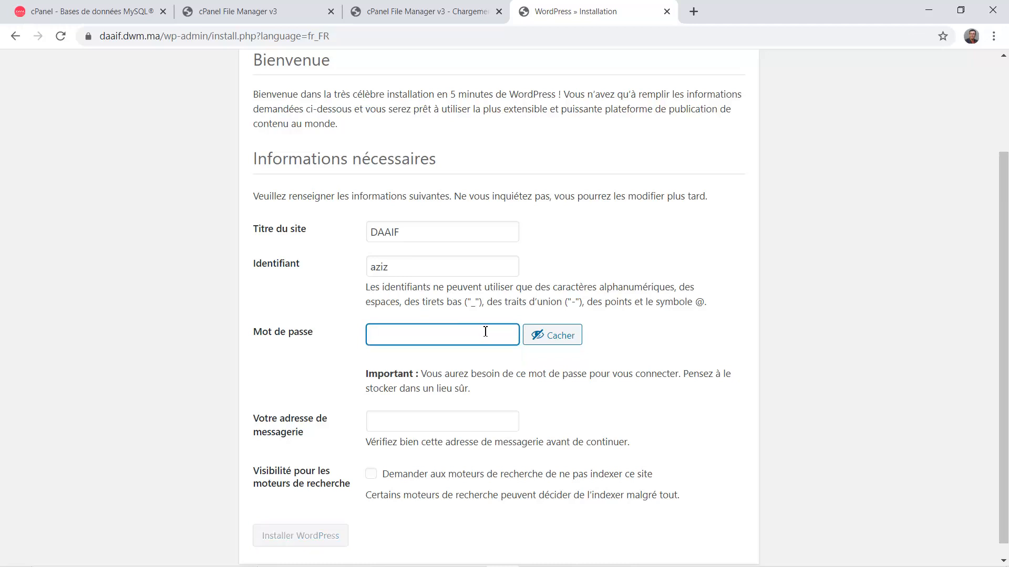
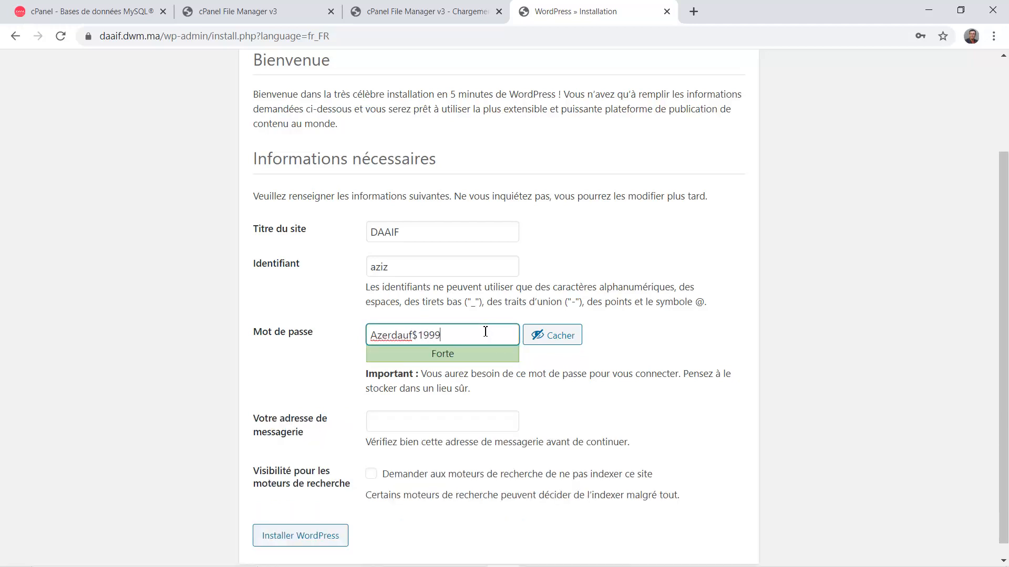
Fill the admin e-mail from the saved suggestion, discourage search engine indexing, and install WordPress.
click(428, 422)
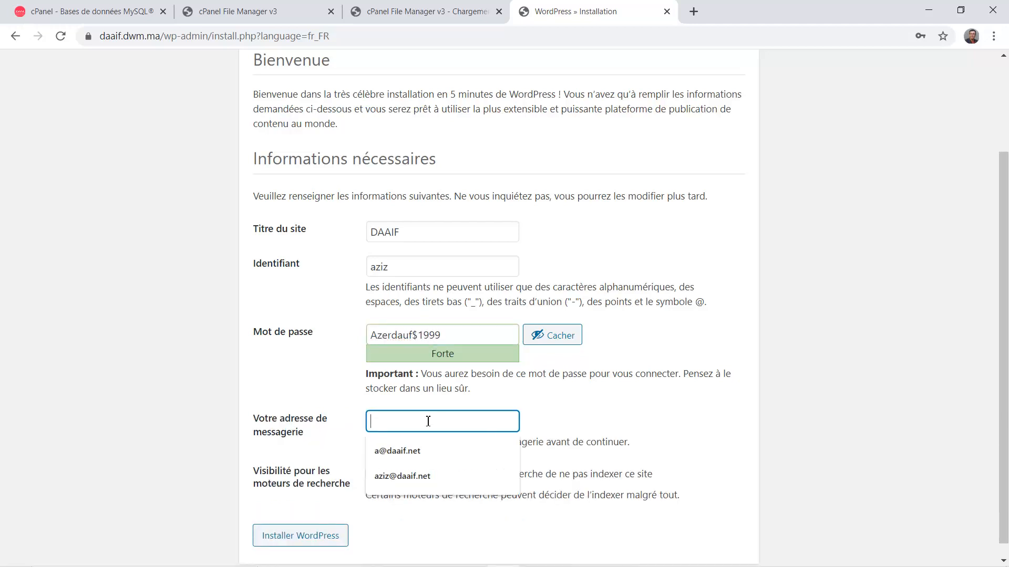
click(415, 452)
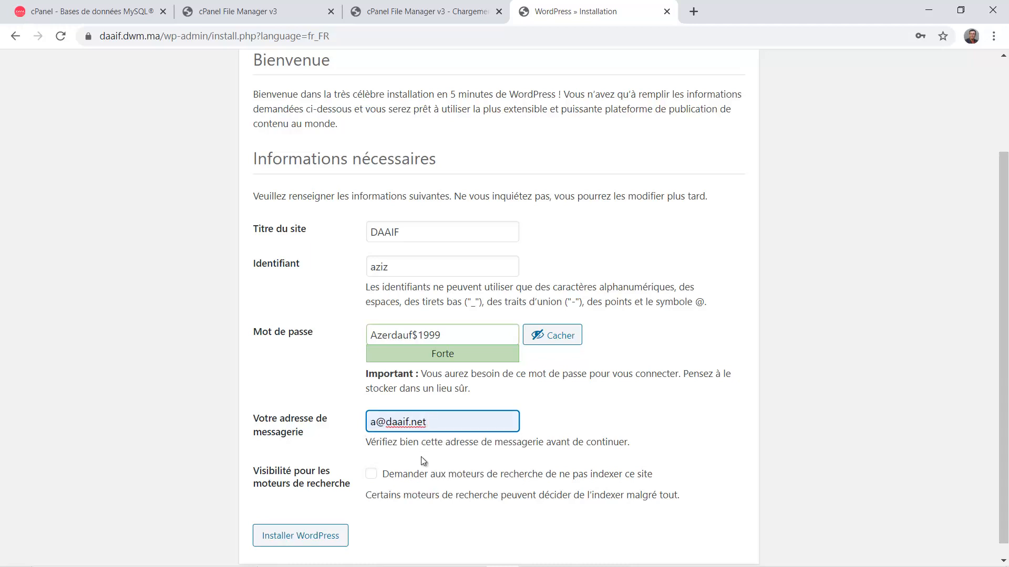
scroll(421, 462, down, 1)
click(382, 461)
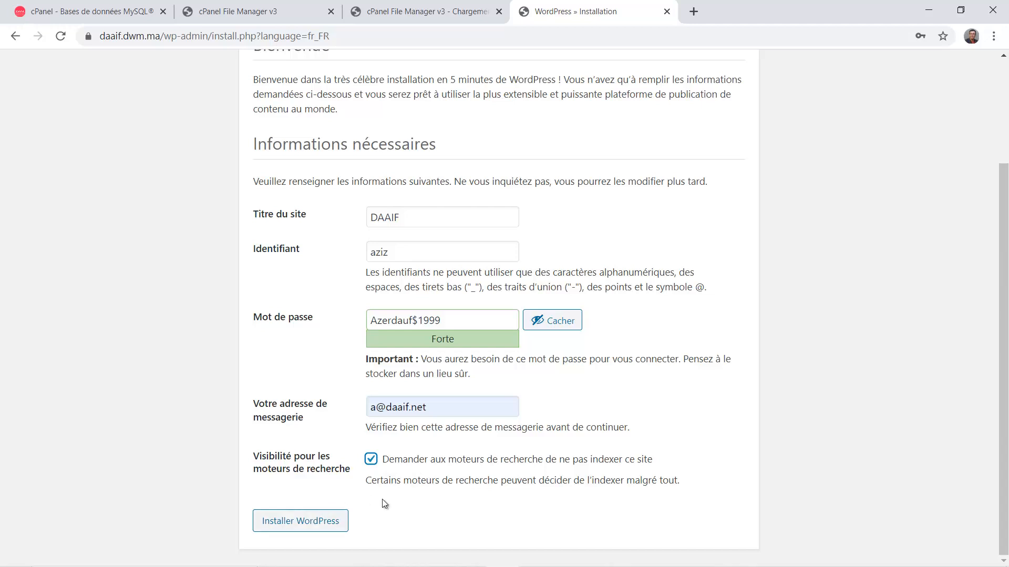
click(295, 522)
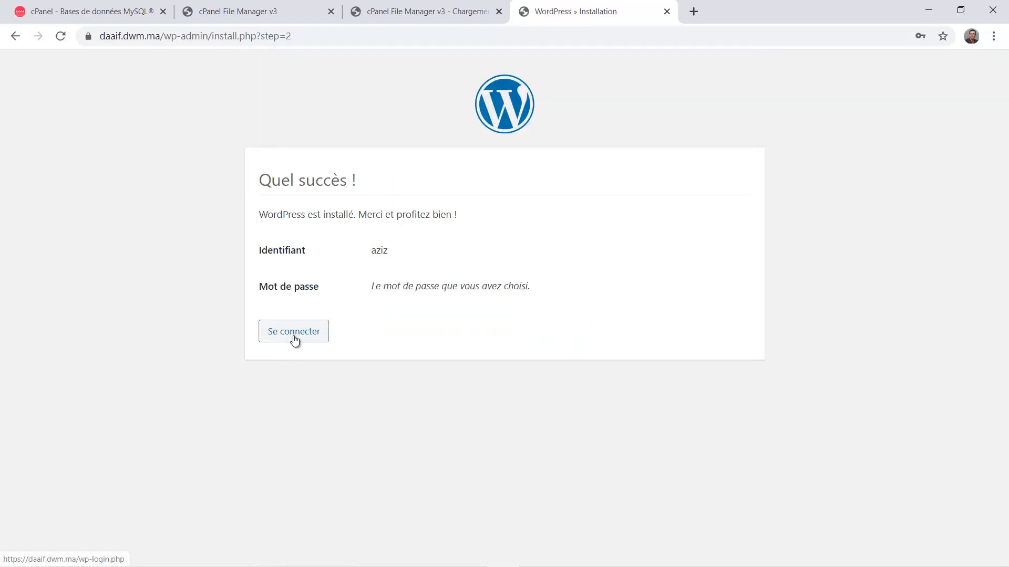
Log in to the DAAIF admin with the saved username and password, then visit the public site.
click(294, 337)
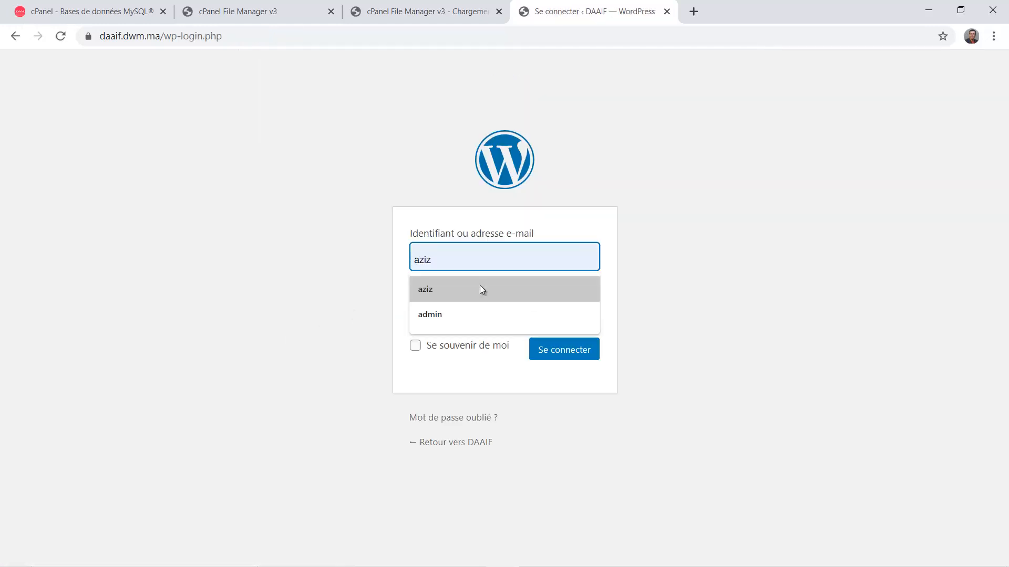
click(481, 286)
key(Tab)
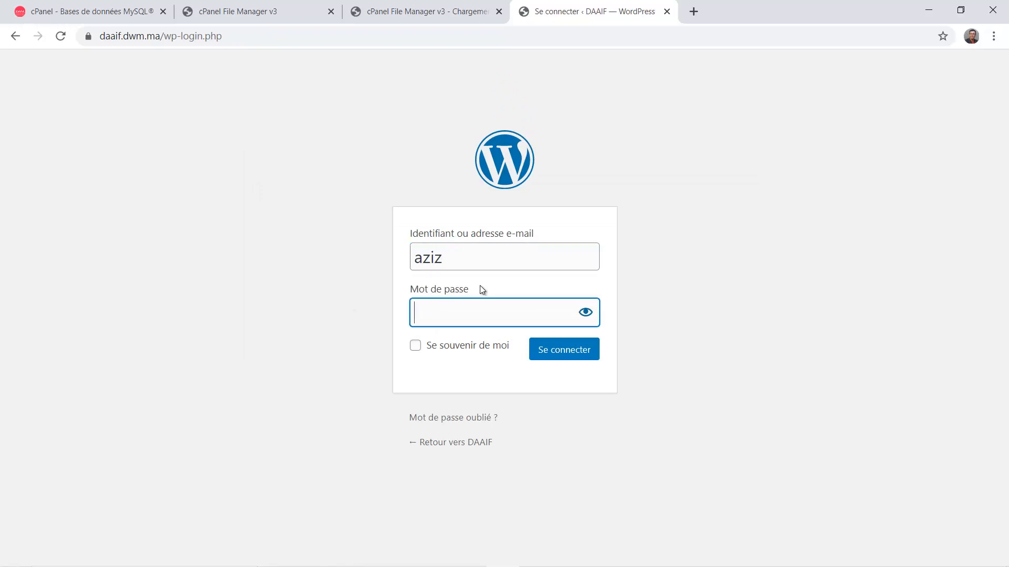
text(•••••••••••••)
click(557, 351)
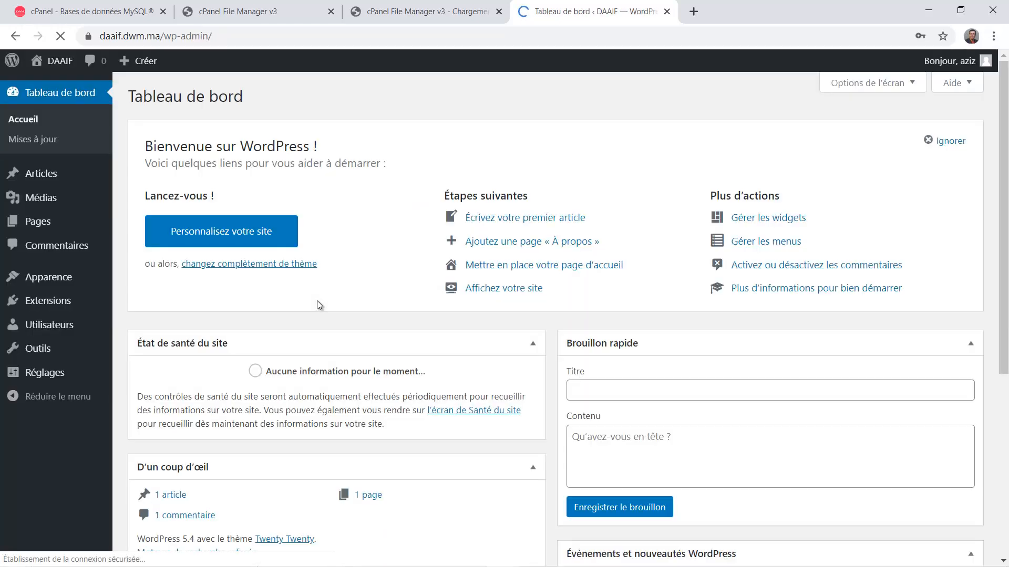
scroll(354, 380, down, 5)
scroll(355, 380, up, 5)
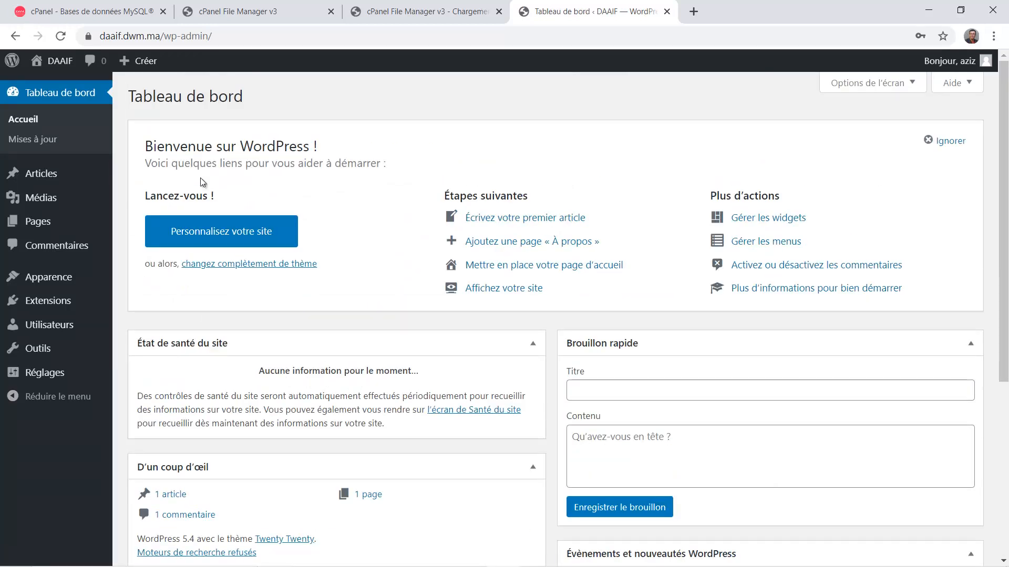
click(72, 71)
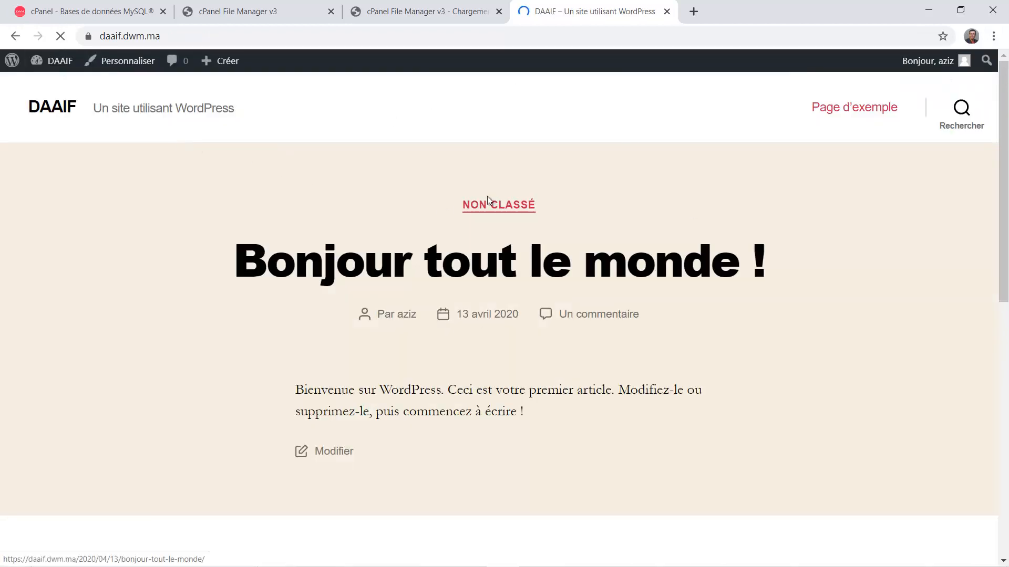
Return to the DAAIF admin dashboard and go to Apparence > Thèmes.
click(407, 13)
click(544, 13)
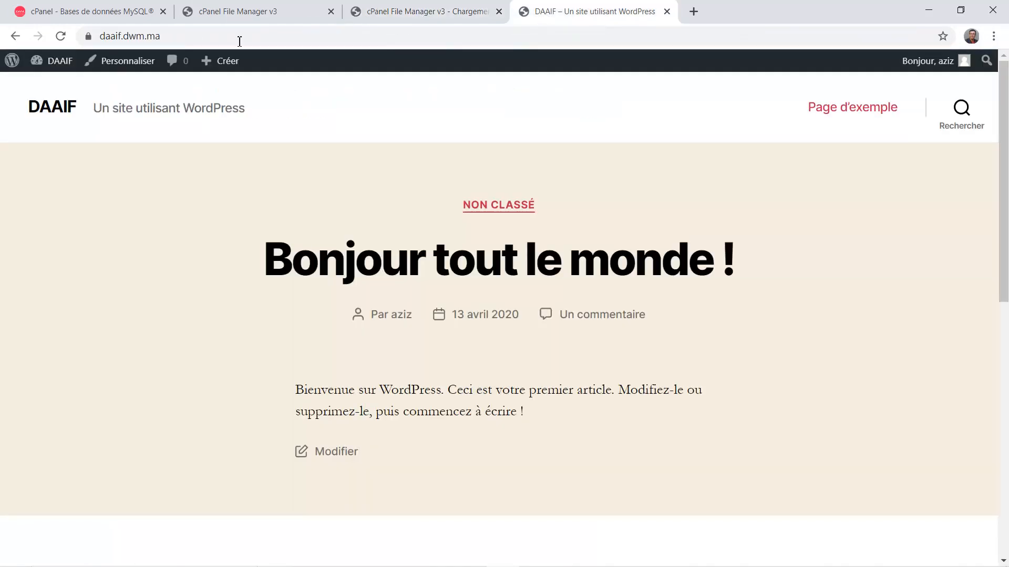
click(66, 61)
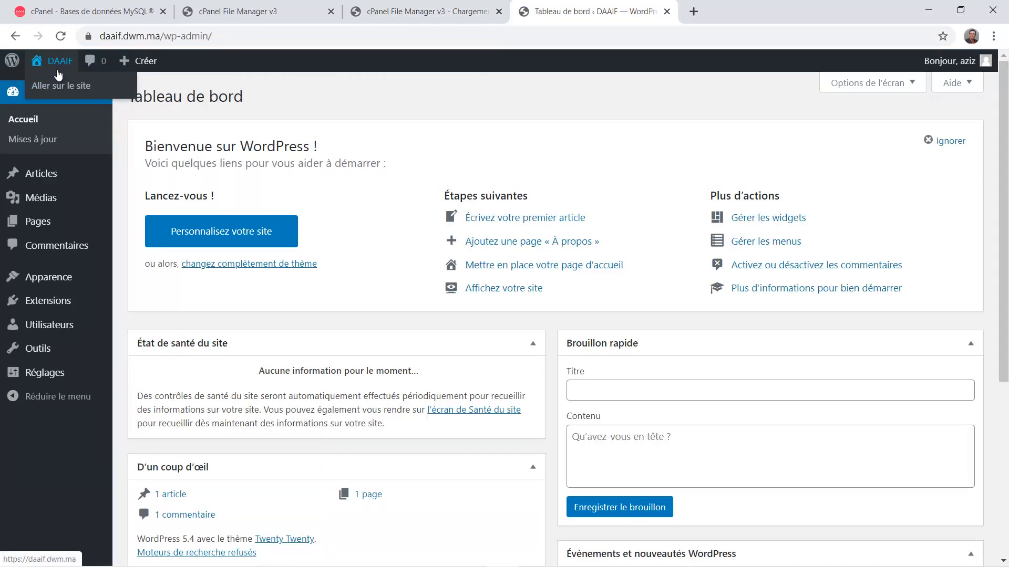
mouse_move(64, 216)
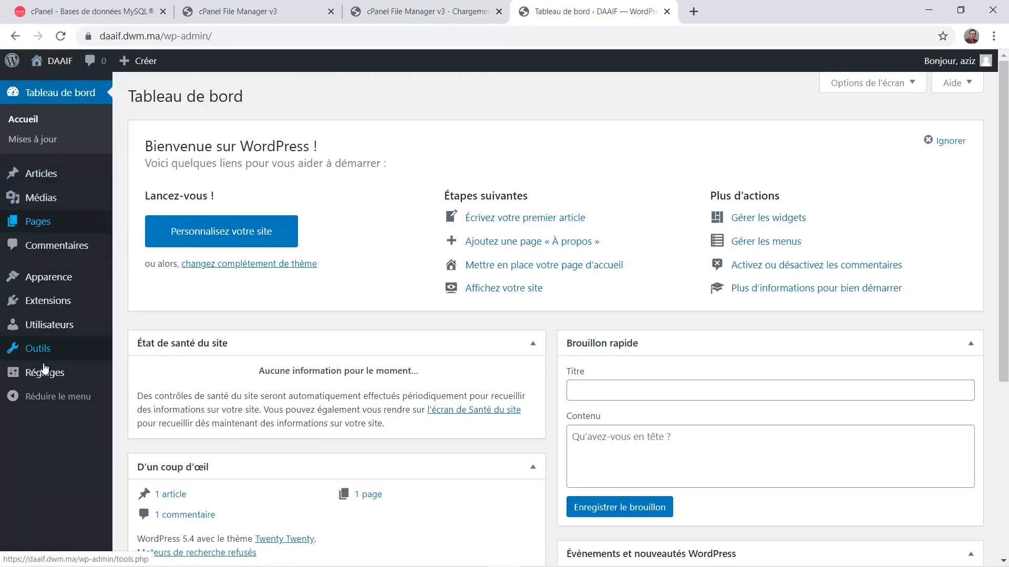
mouse_move(83, 271)
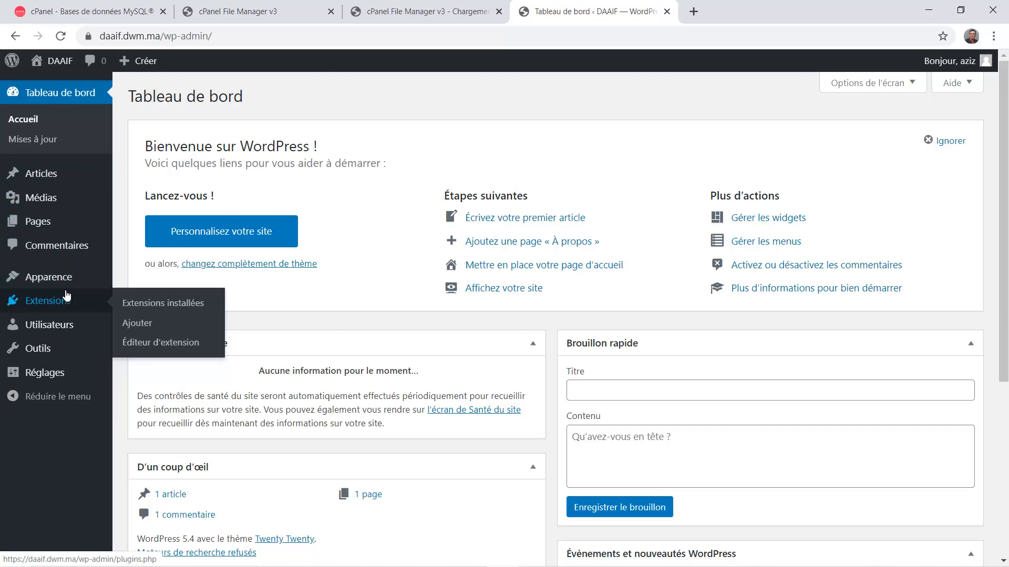
click(148, 282)
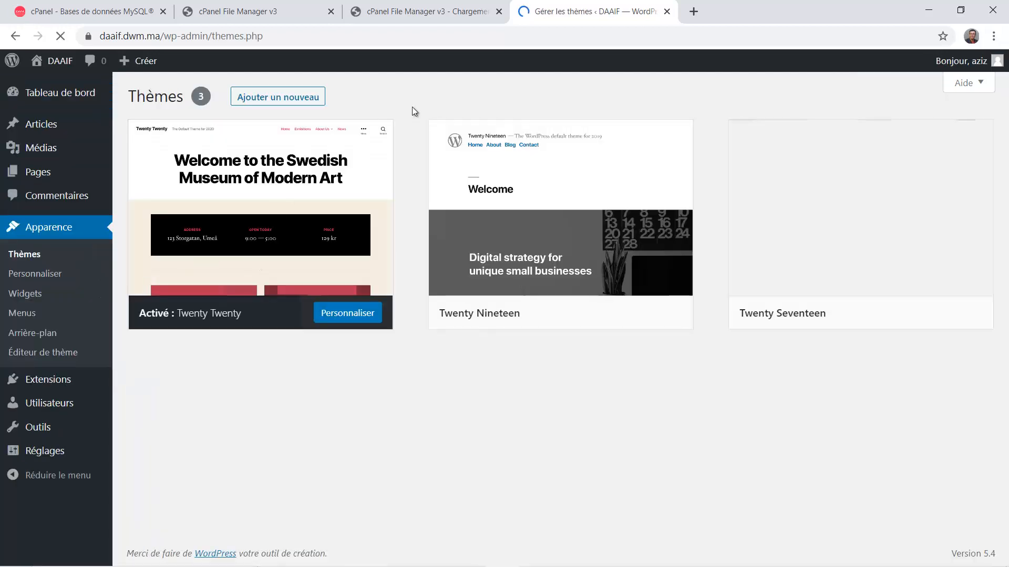
Search the theme directory for 'oceanwp', install OceanWP, and activate it.
click(313, 98)
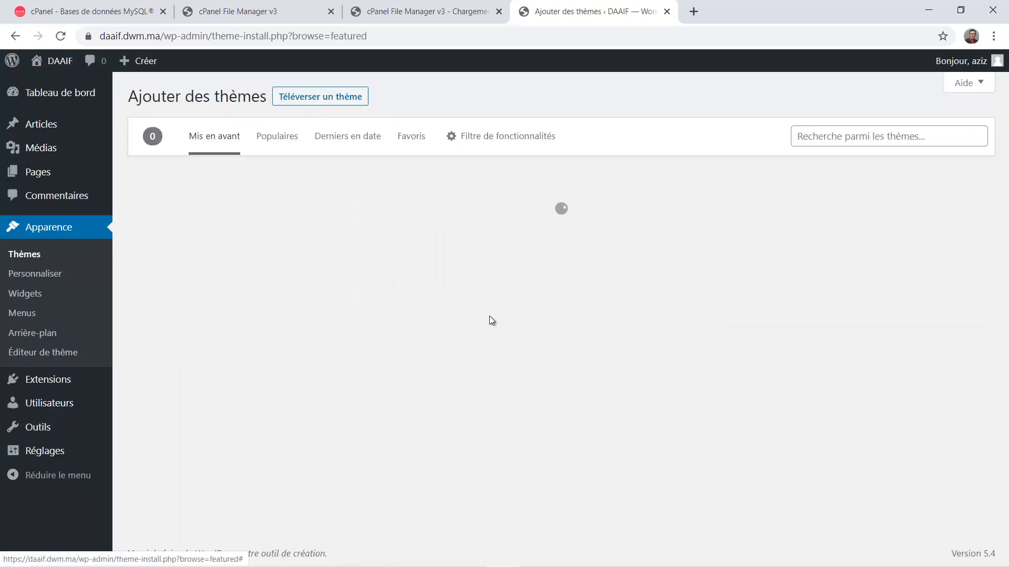
click(814, 134)
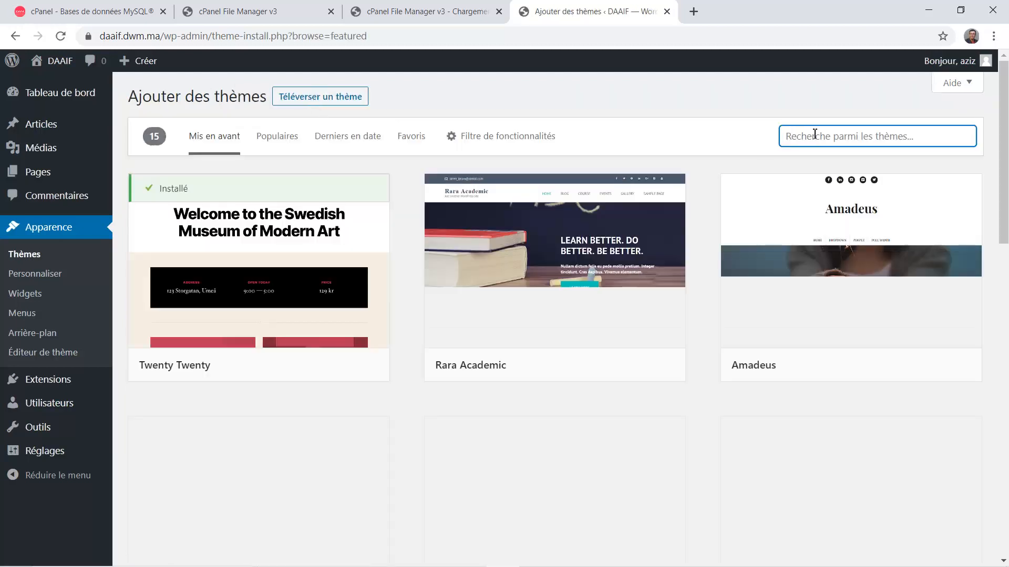
text(oceanwp)
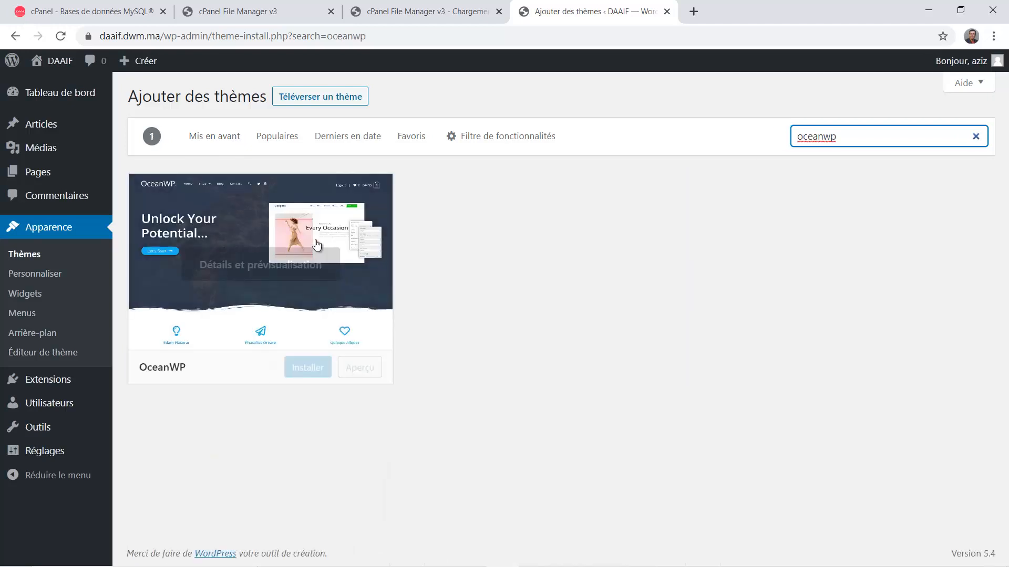
click(309, 243)
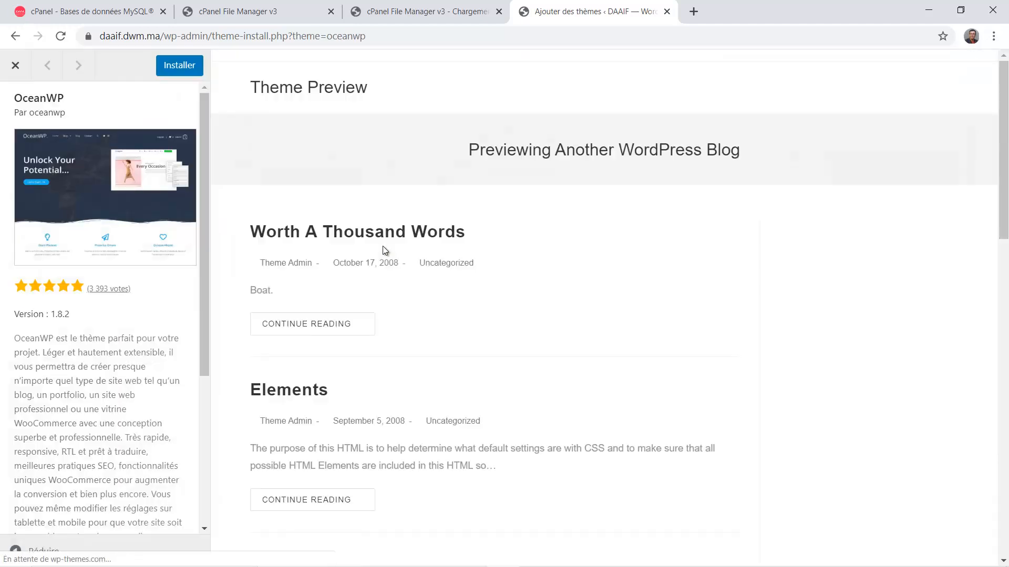
click(186, 68)
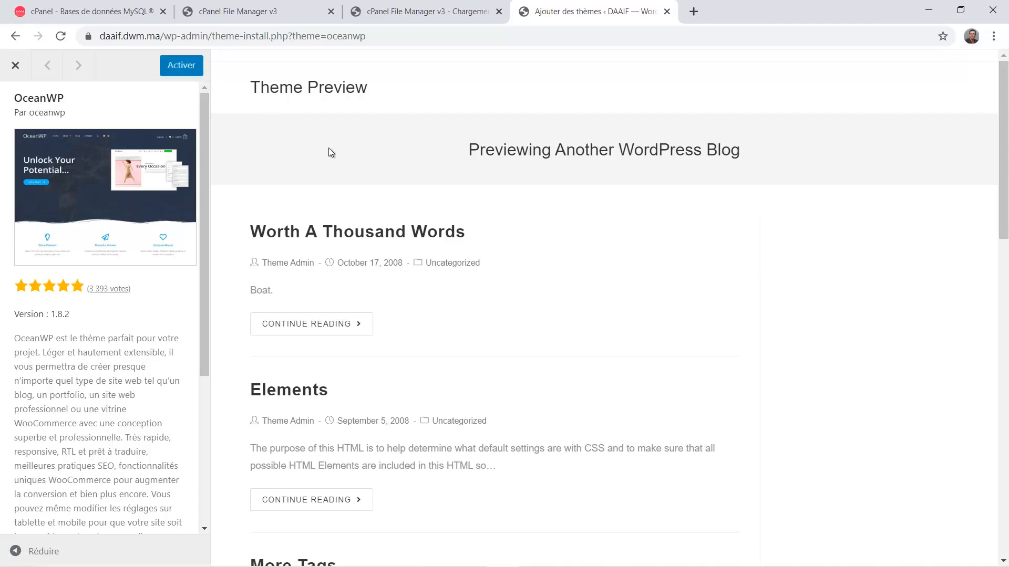
click(174, 70)
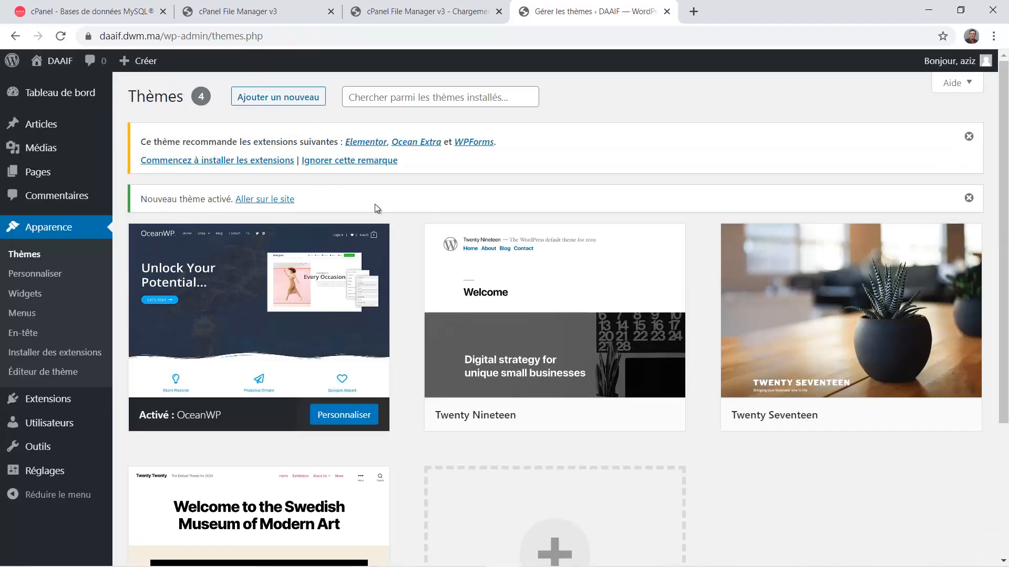
Start installing OceanWP's recommended plugins from the theme's notice.
scroll(288, 302, down, 3)
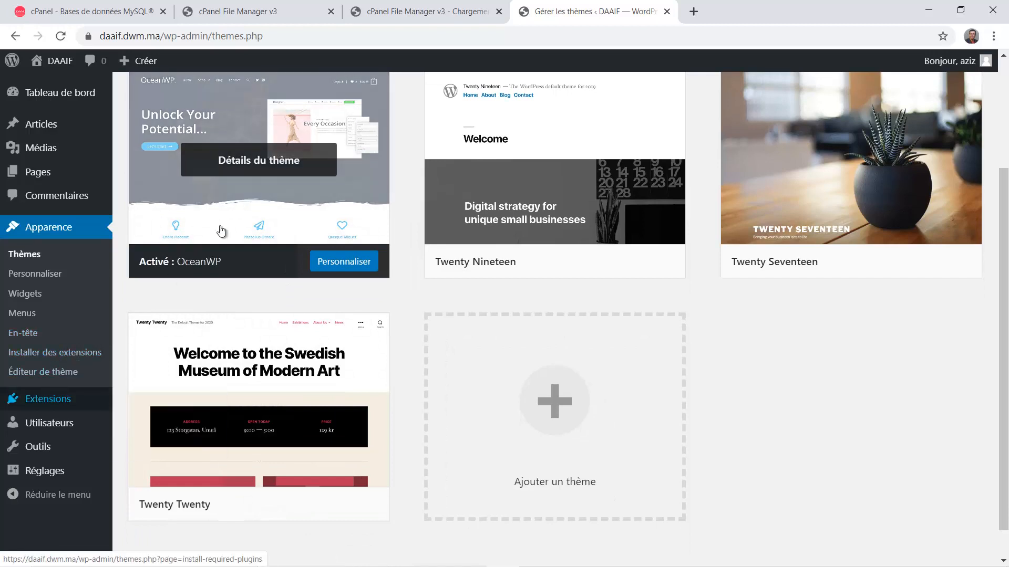
scroll(254, 220, up, 3)
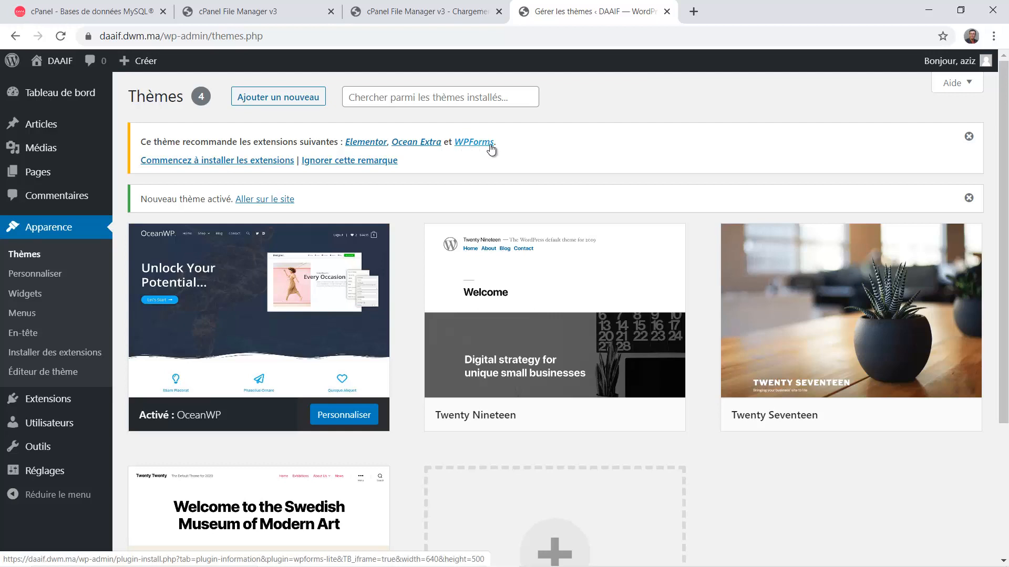
click(245, 164)
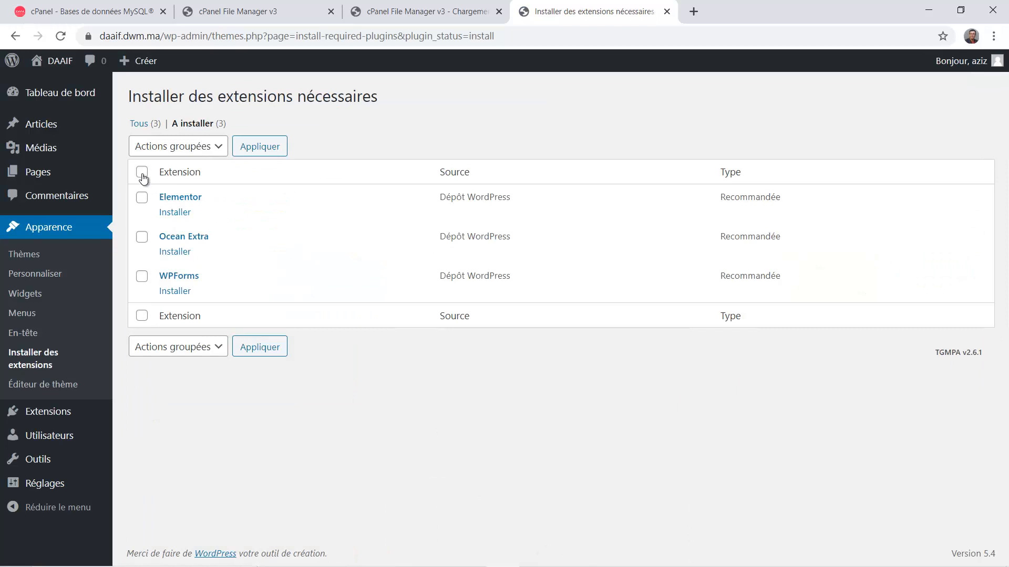
Select Elementor, Ocean Extra and WPForms and bulk-apply Installer to all three.
click(142, 173)
click(206, 148)
click(169, 176)
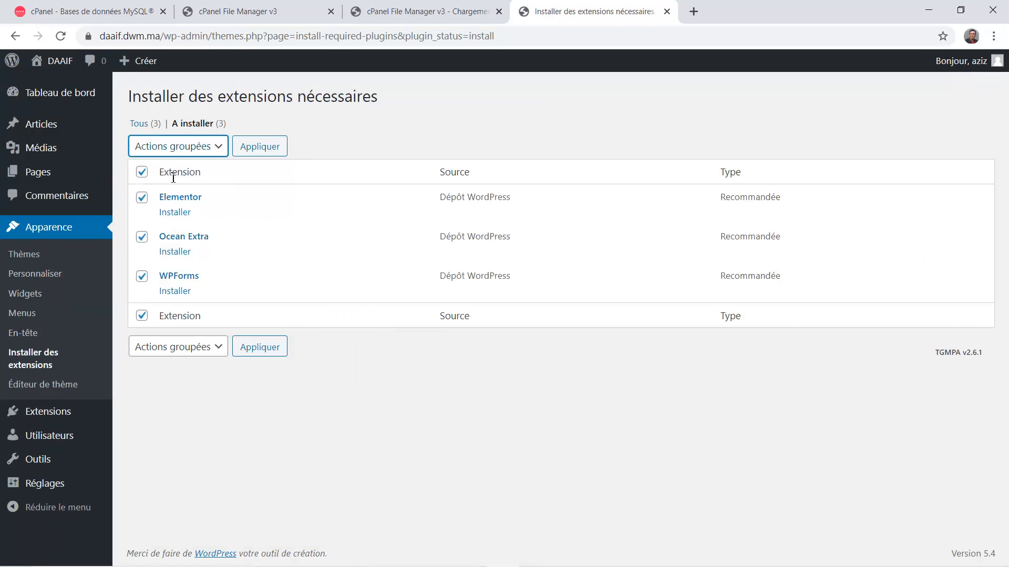
click(239, 149)
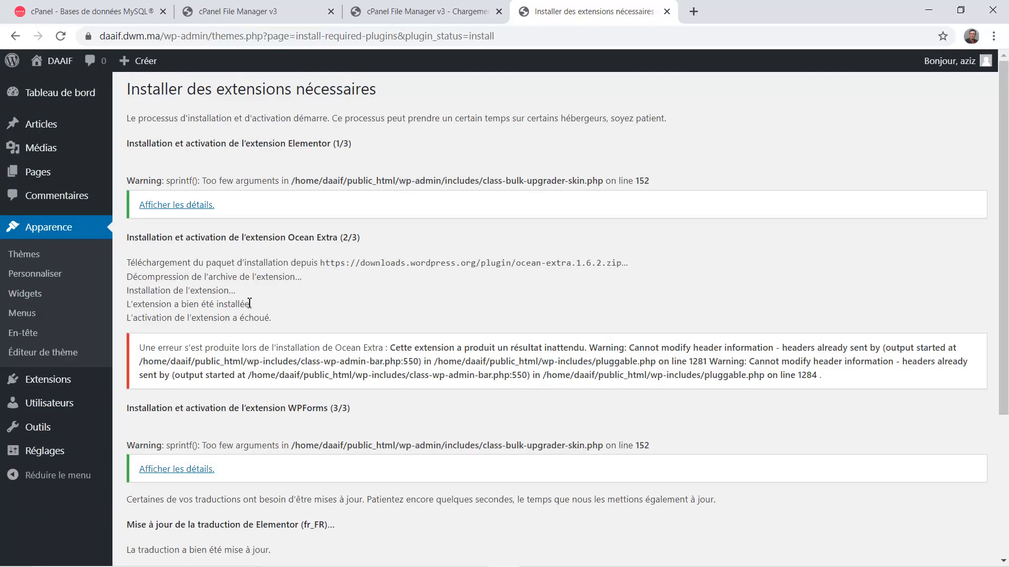
scroll(255, 336, down, 4)
scroll(255, 335, up, 3)
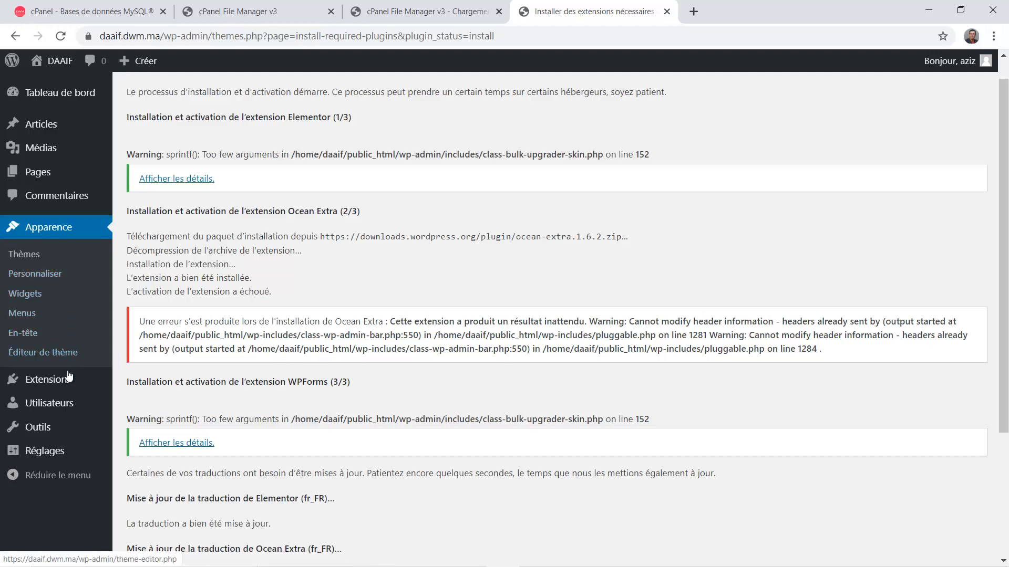
Open the DAAIF front end and scroll through the OceanWP-styled 'Bonjour tout le monde !' post and sidebar.
click(61, 60)
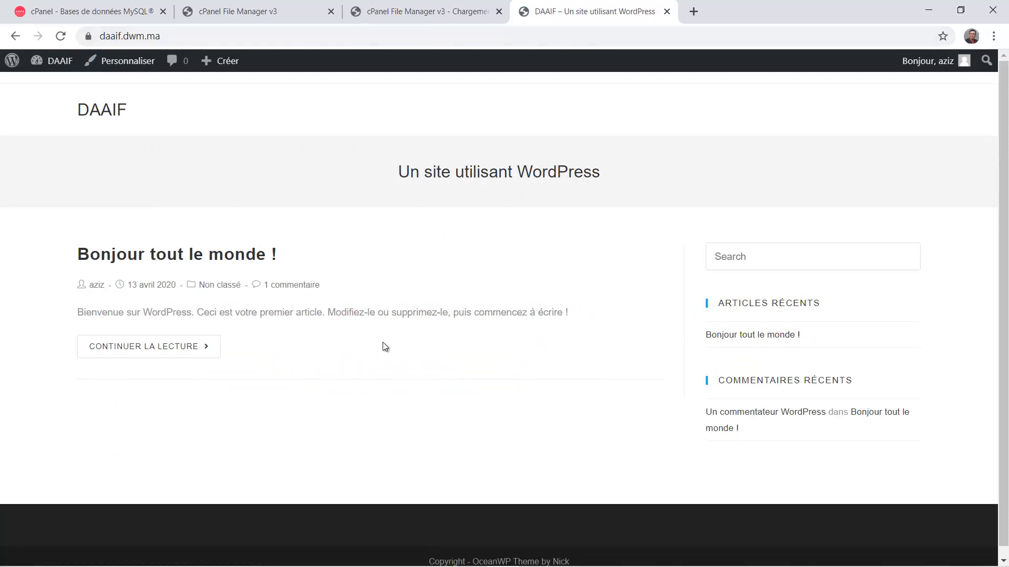
scroll(382, 344, down, 1)
scroll(368, 345, up, 1)
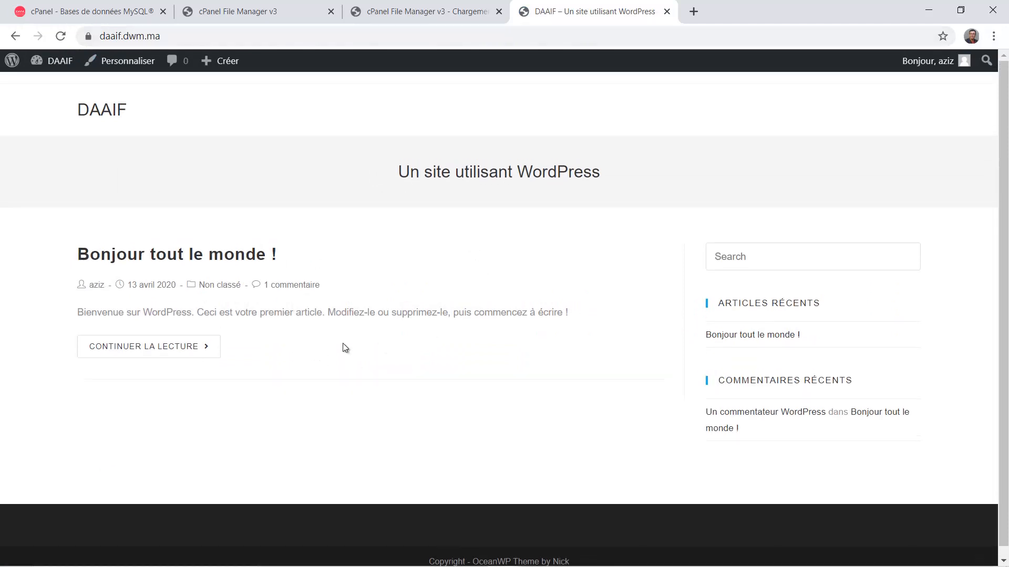